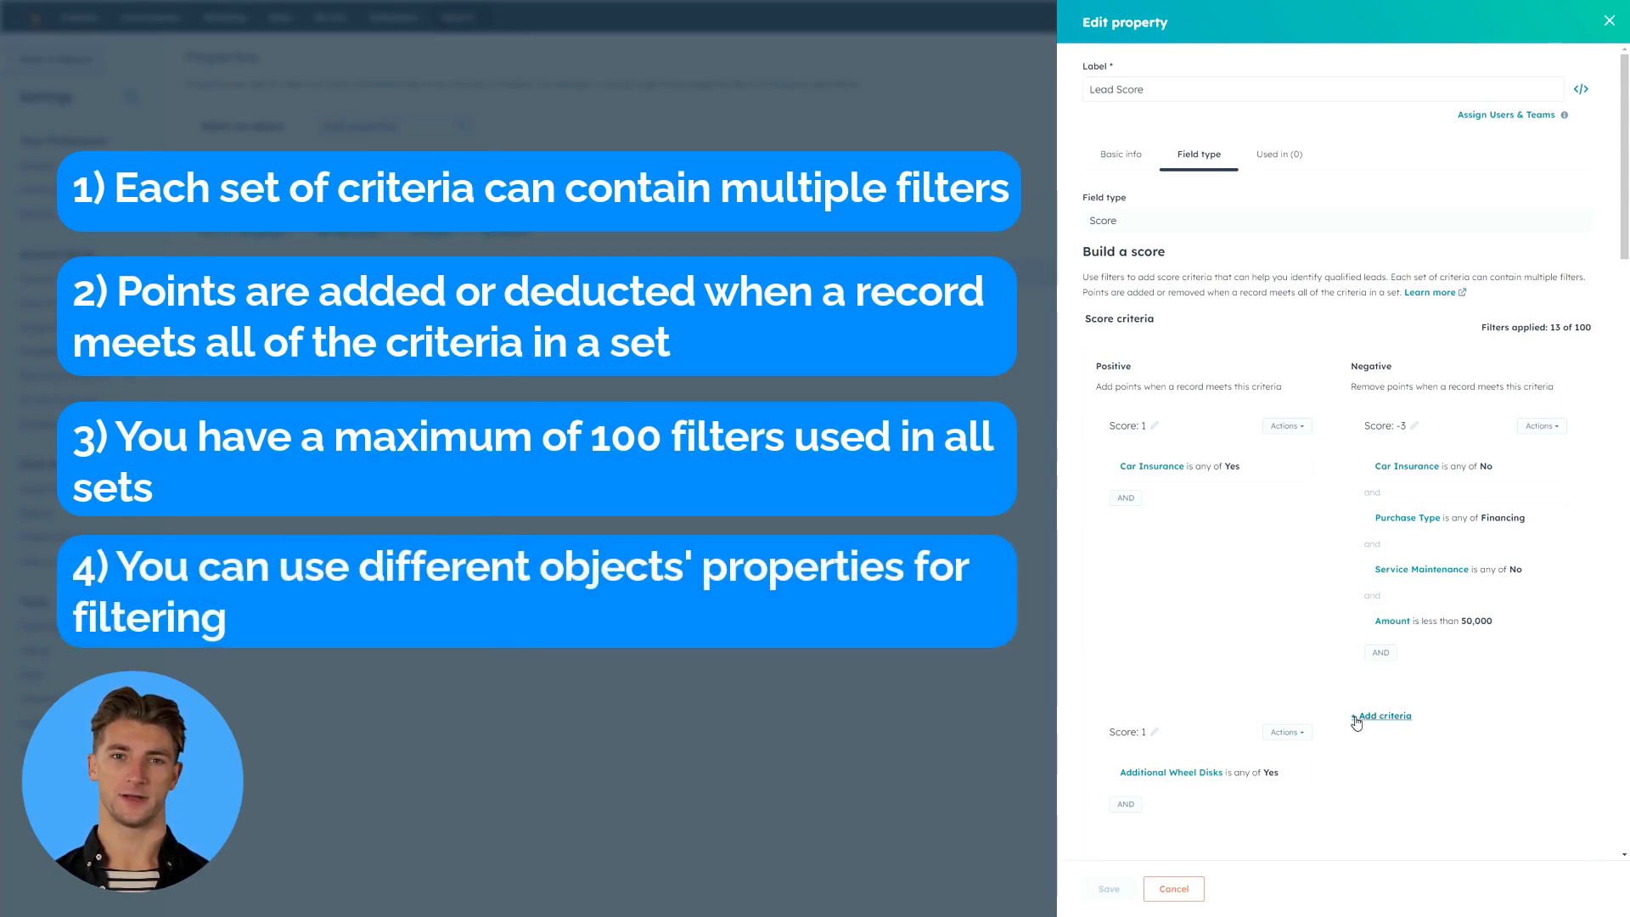
# - Review the positive and negative score criteria of the Lead Score property
pyautogui.scroll(-2, 1339, 722)
pyautogui.scroll(-3, 1339, 722)
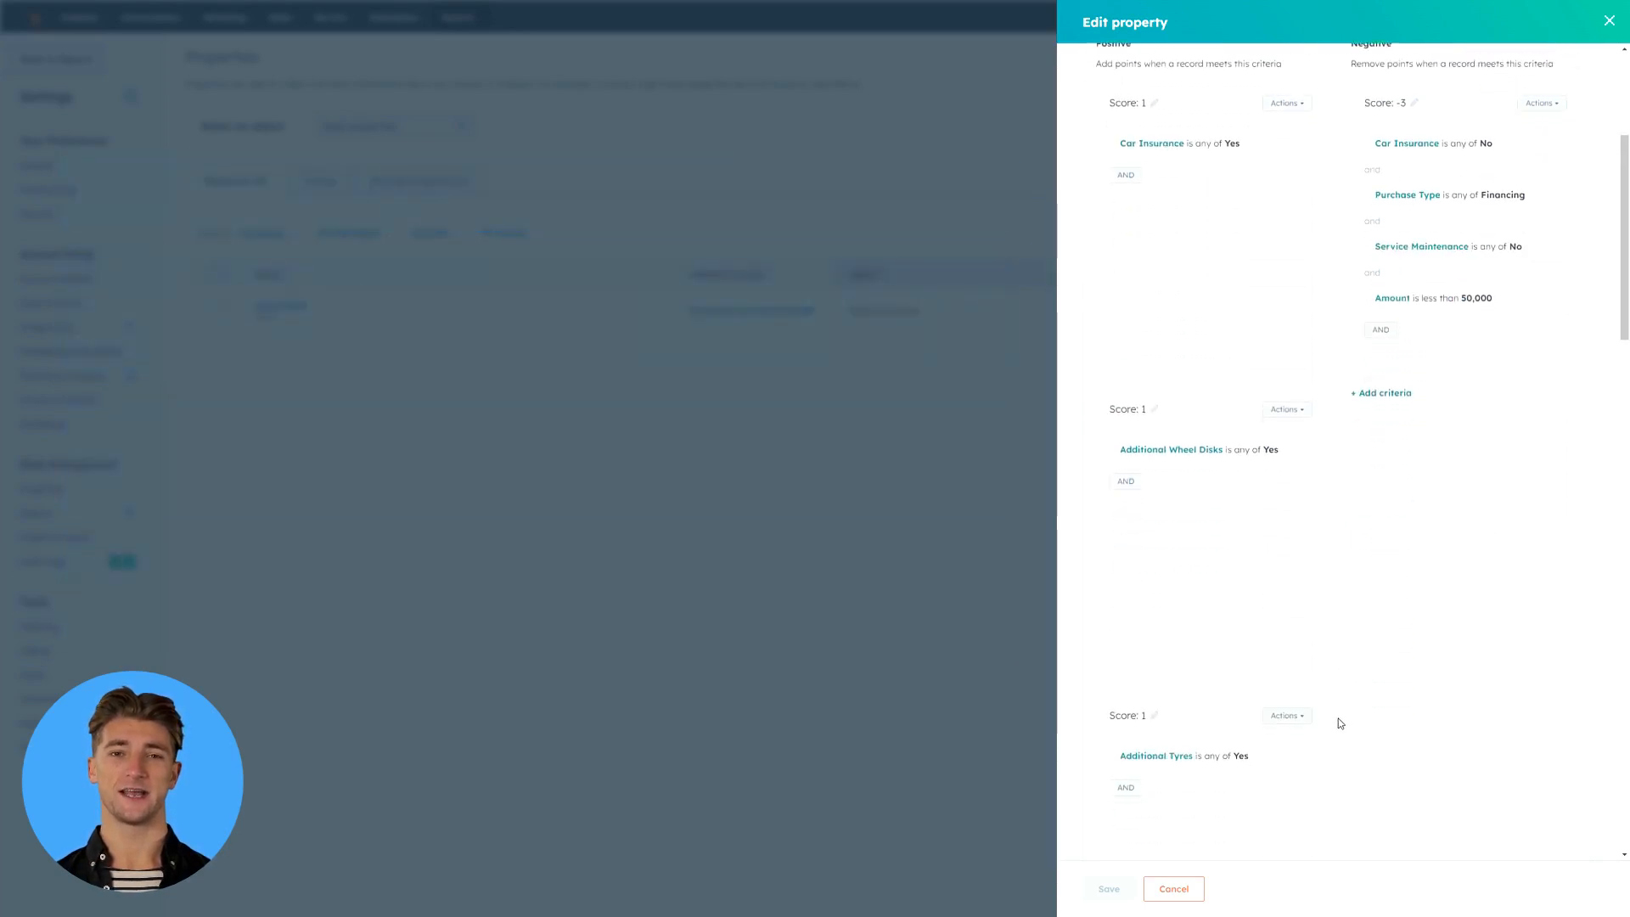
pyautogui.scroll(5, 1569, 620)
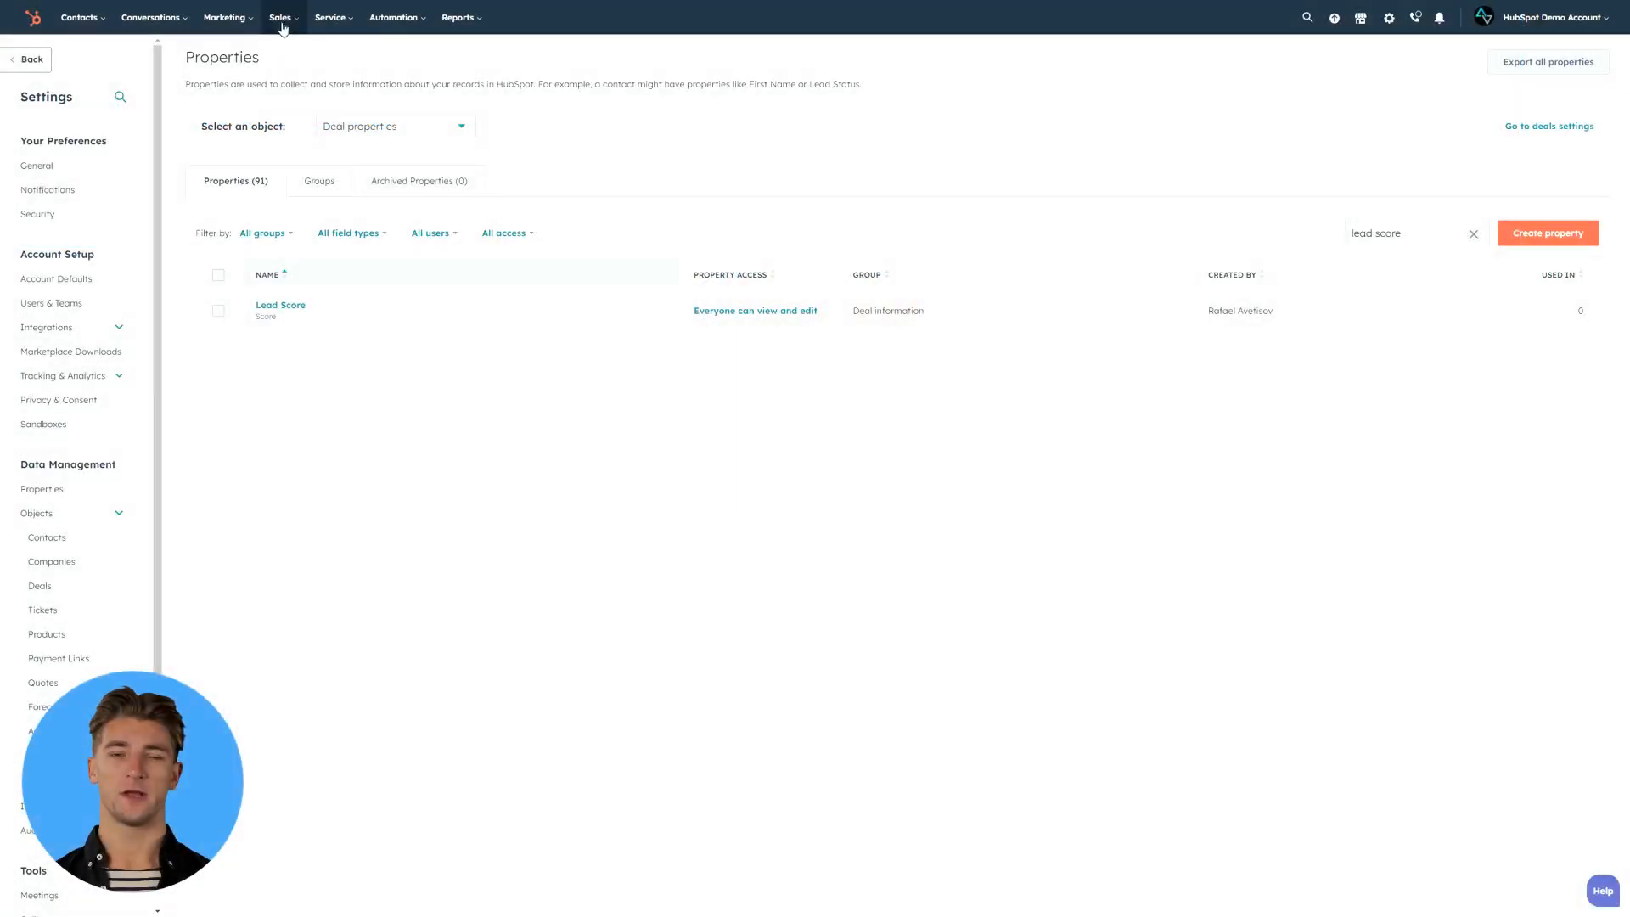
# - Open the New Request Qualification playbook and review its questions from Car Make through Lead Qualified?
pyautogui.click(284, 17)
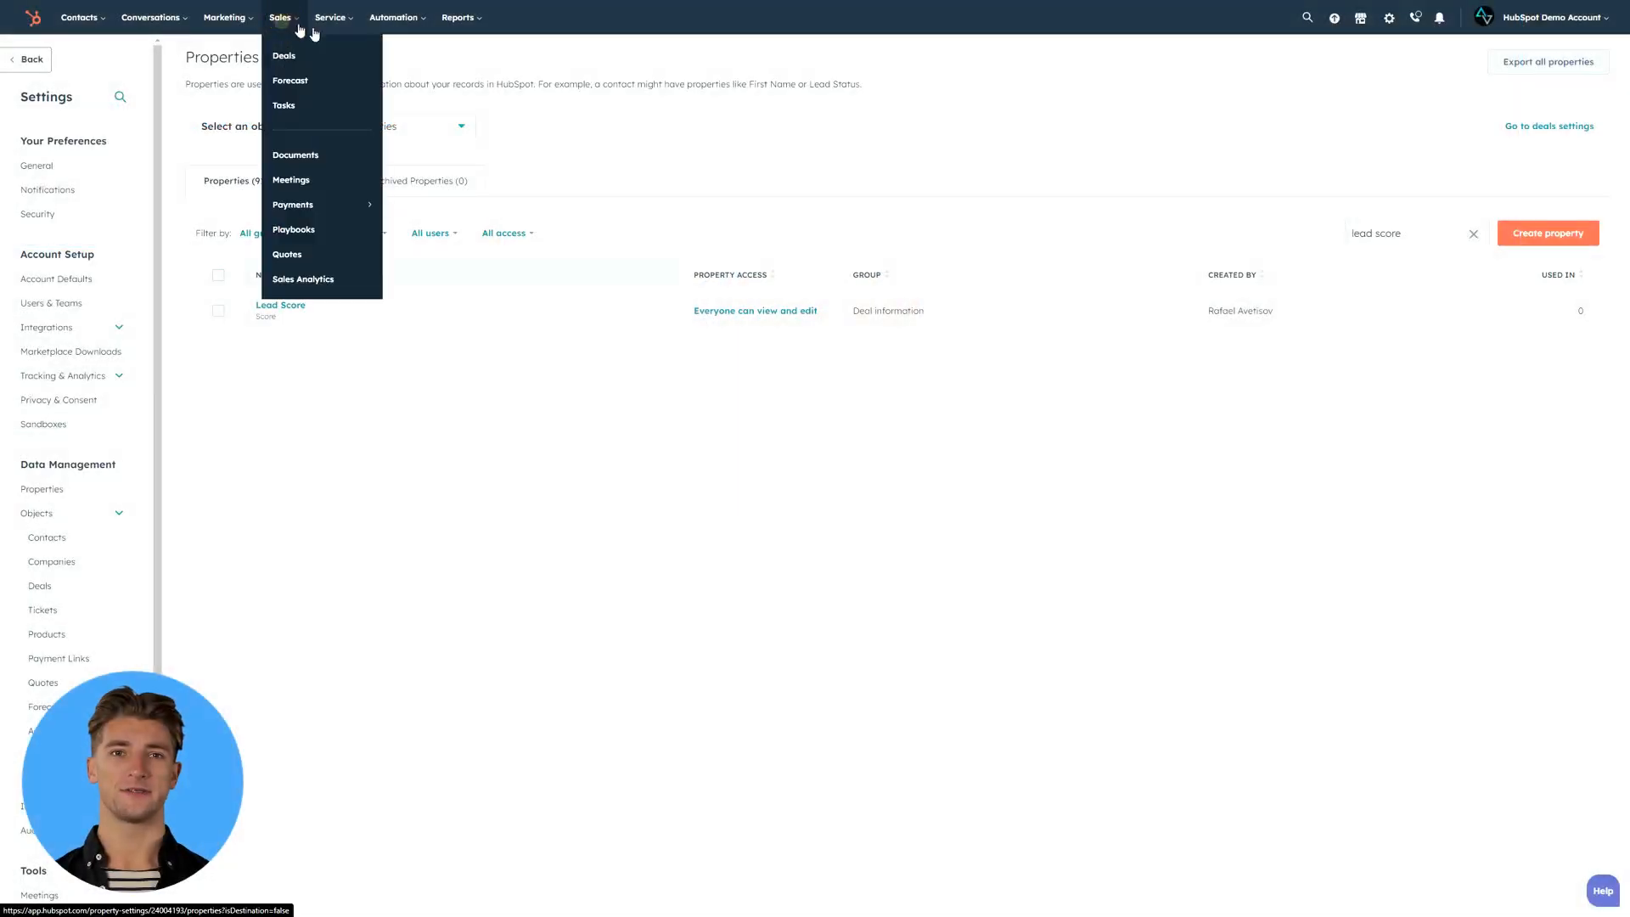
pyautogui.click(297, 230)
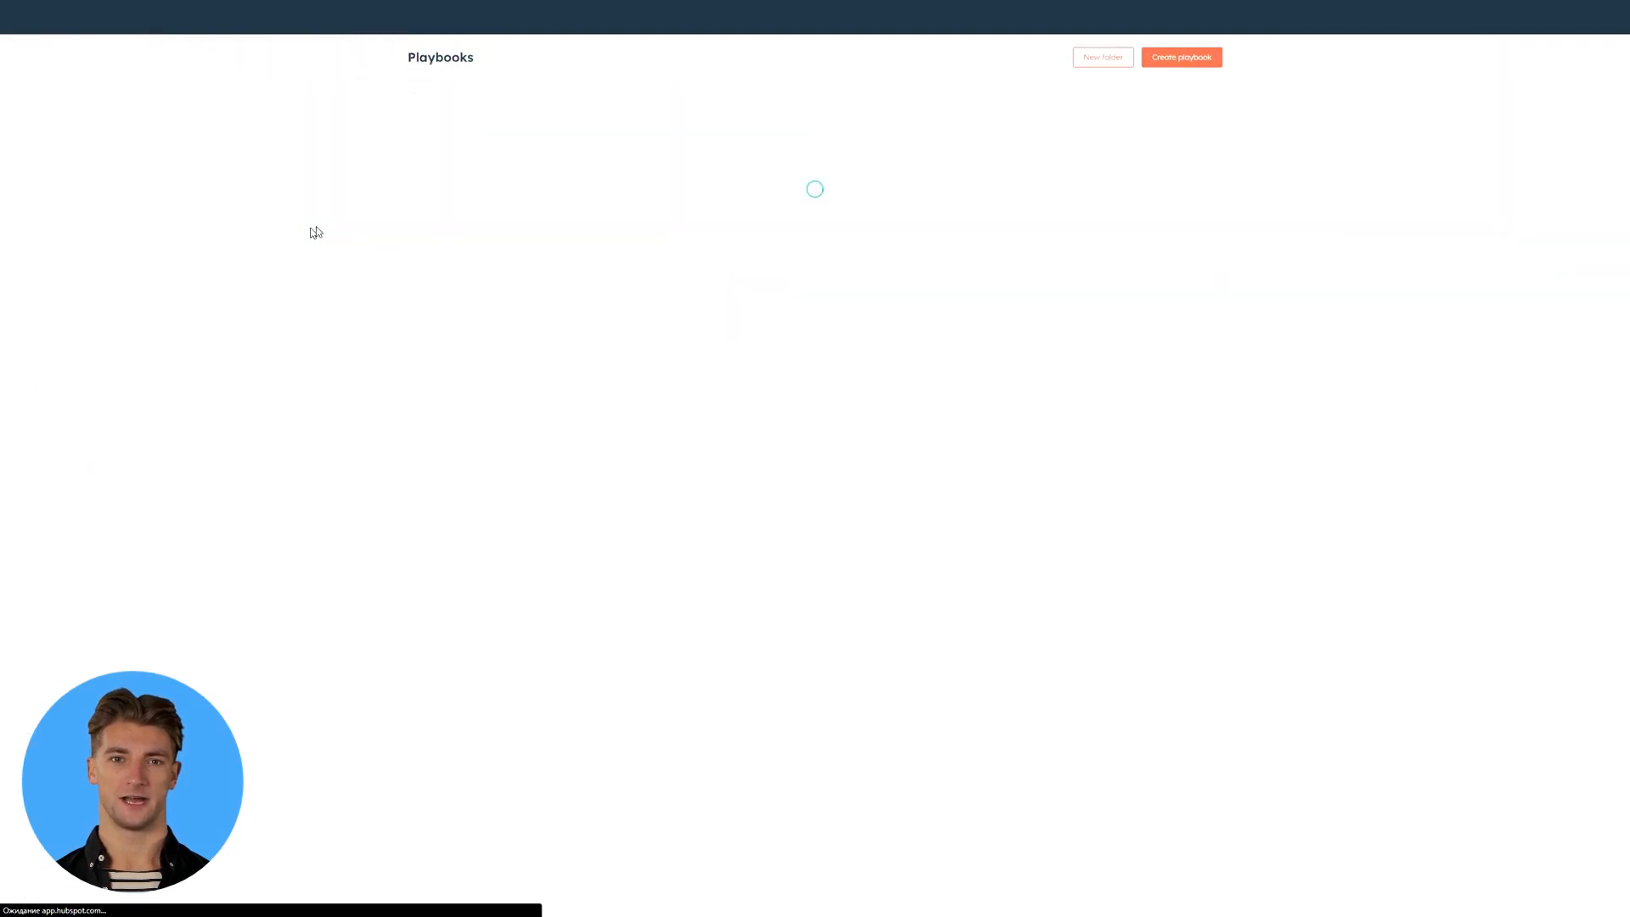
pyautogui.click(531, 180)
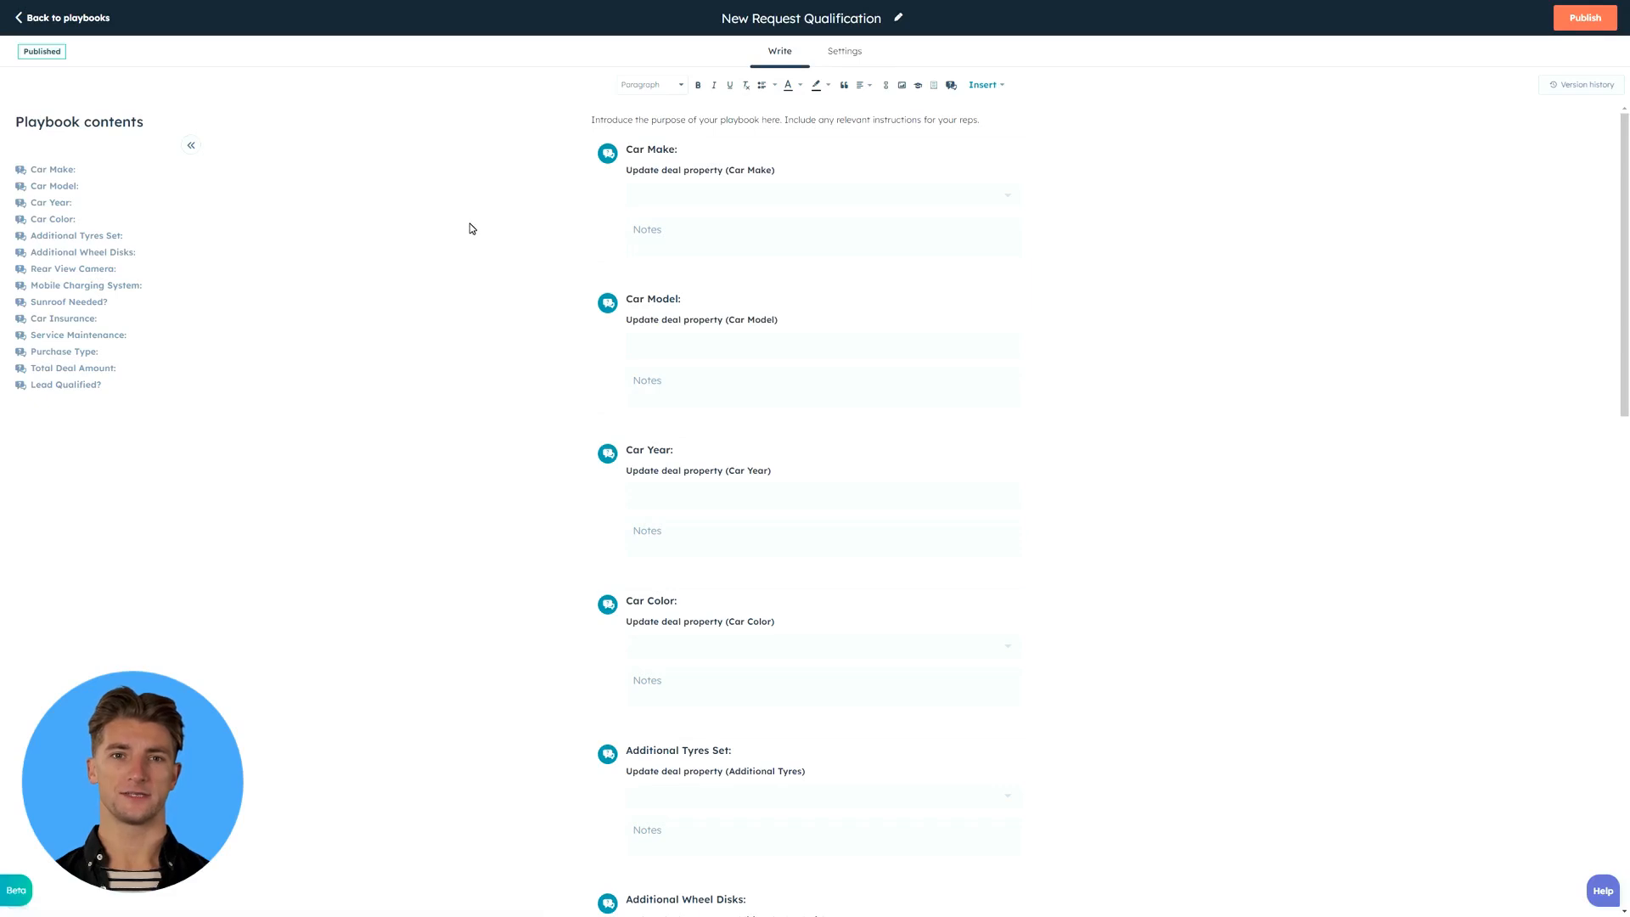
pyautogui.scroll(-2, 496, 228)
pyautogui.scroll(-9, 496, 227)
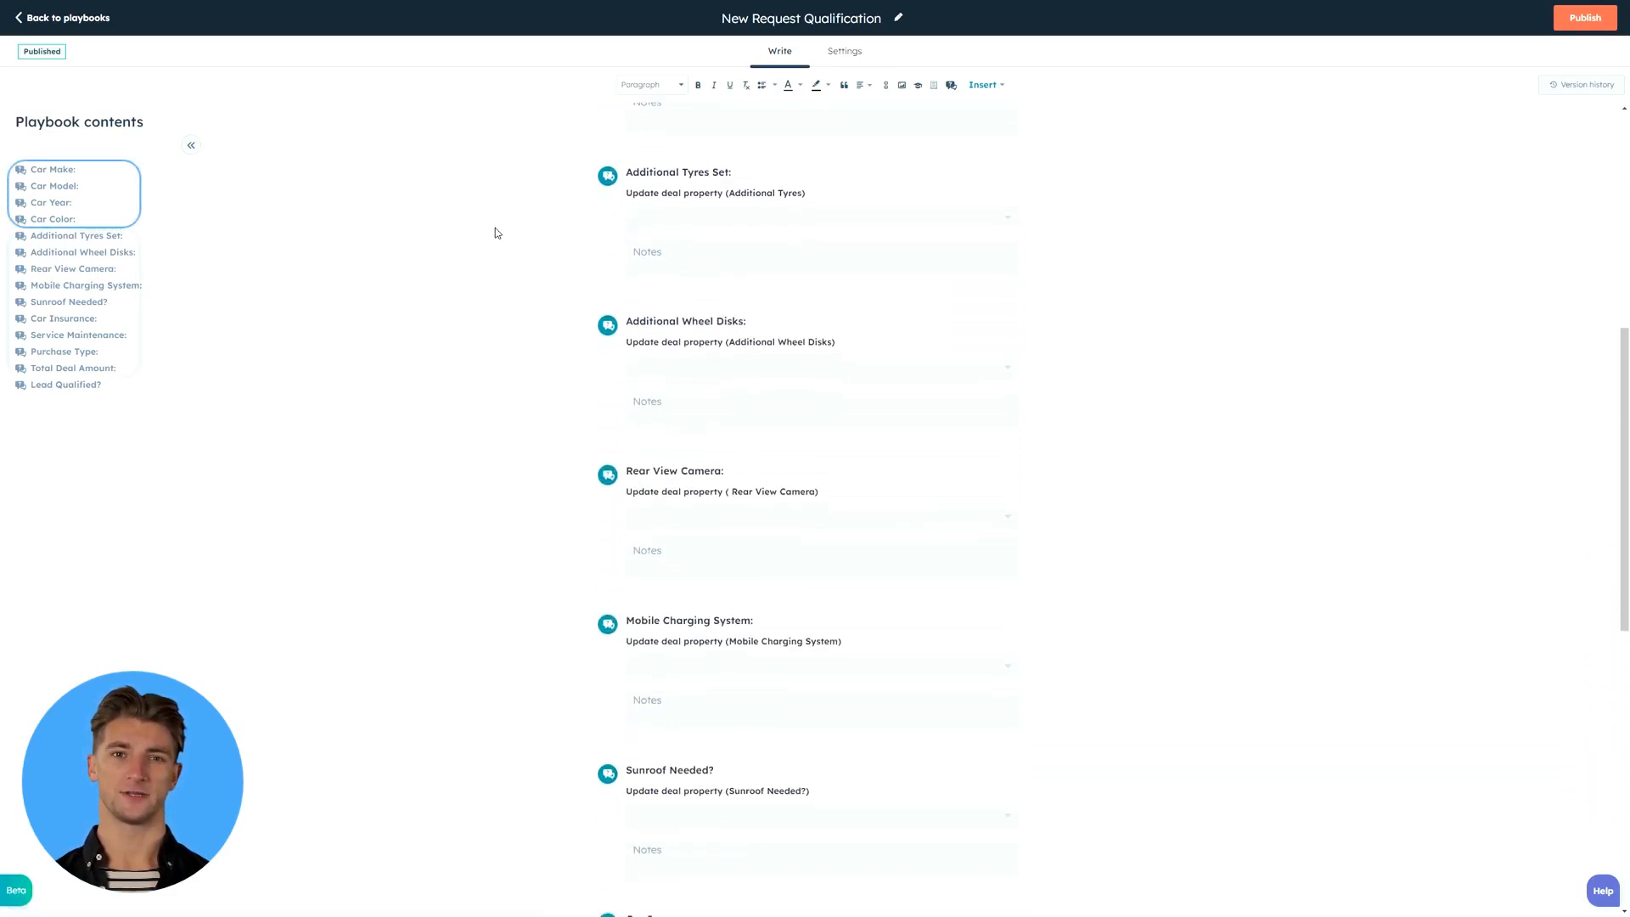
pyautogui.scroll(-5, 496, 233)
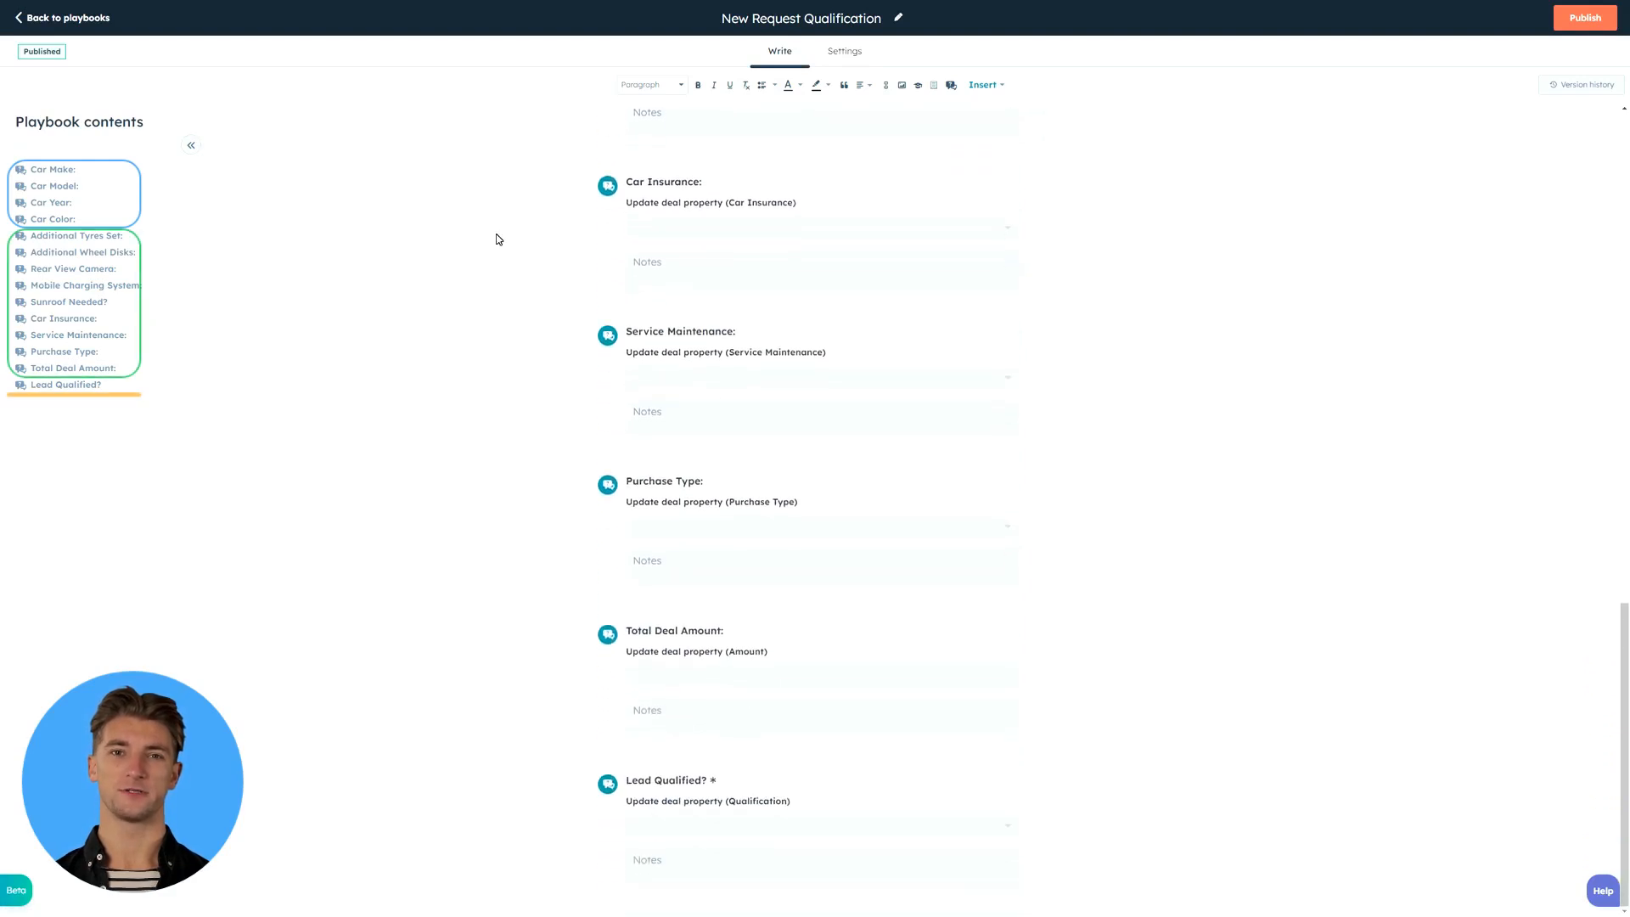
# - Set the playbook to be logged with the engagement type Note
pyautogui.click(840, 51)
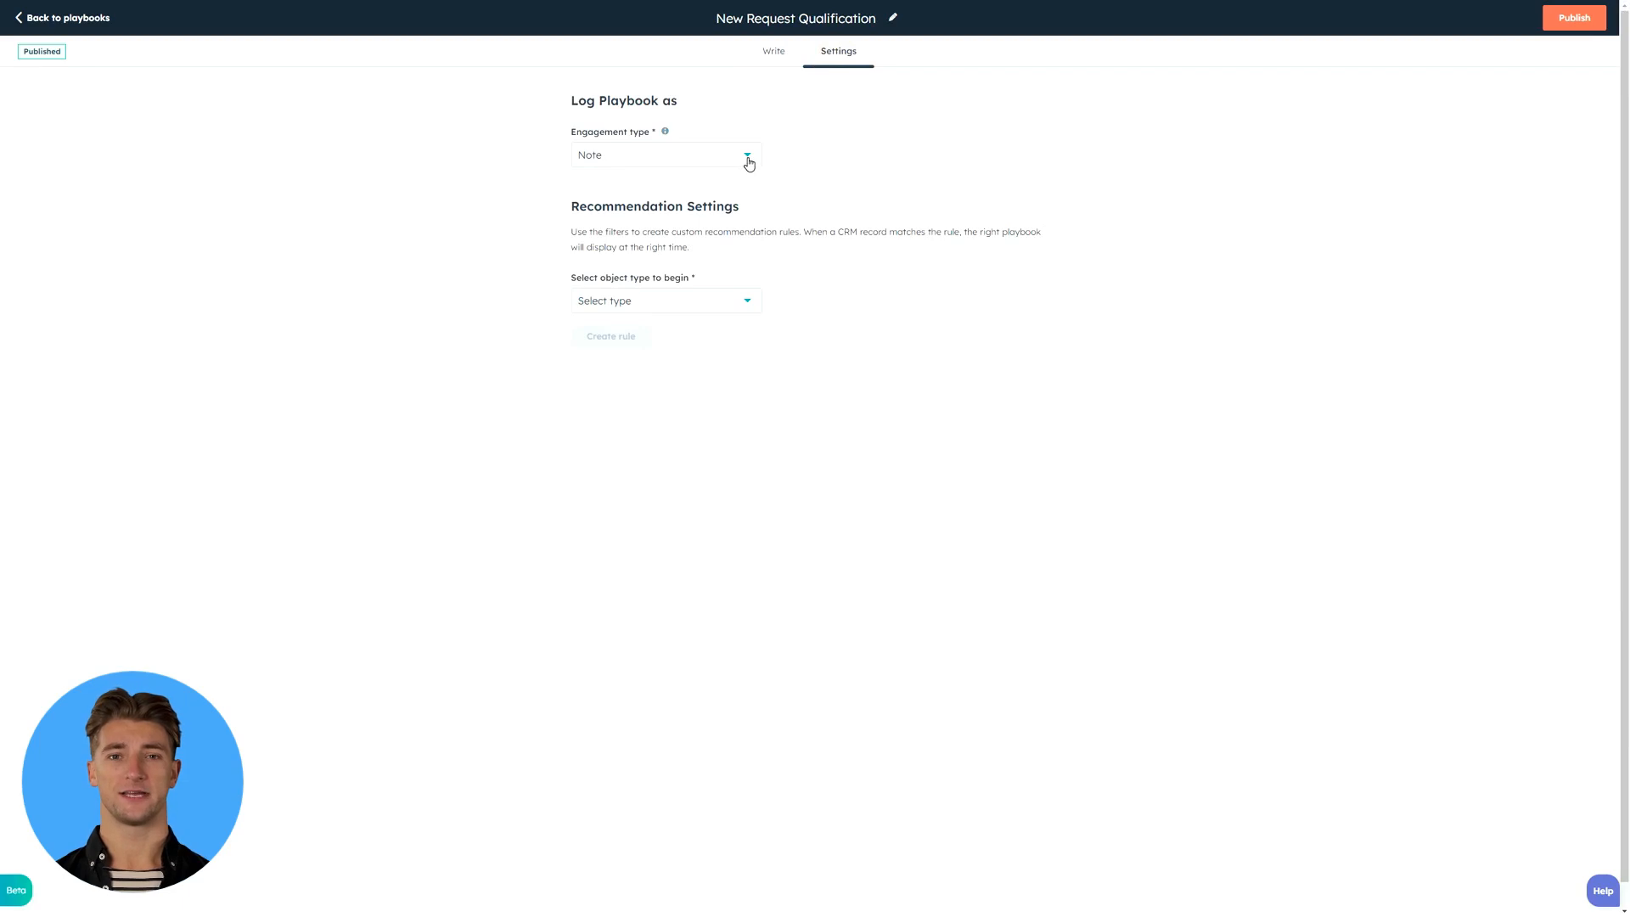
pyautogui.click(748, 160)
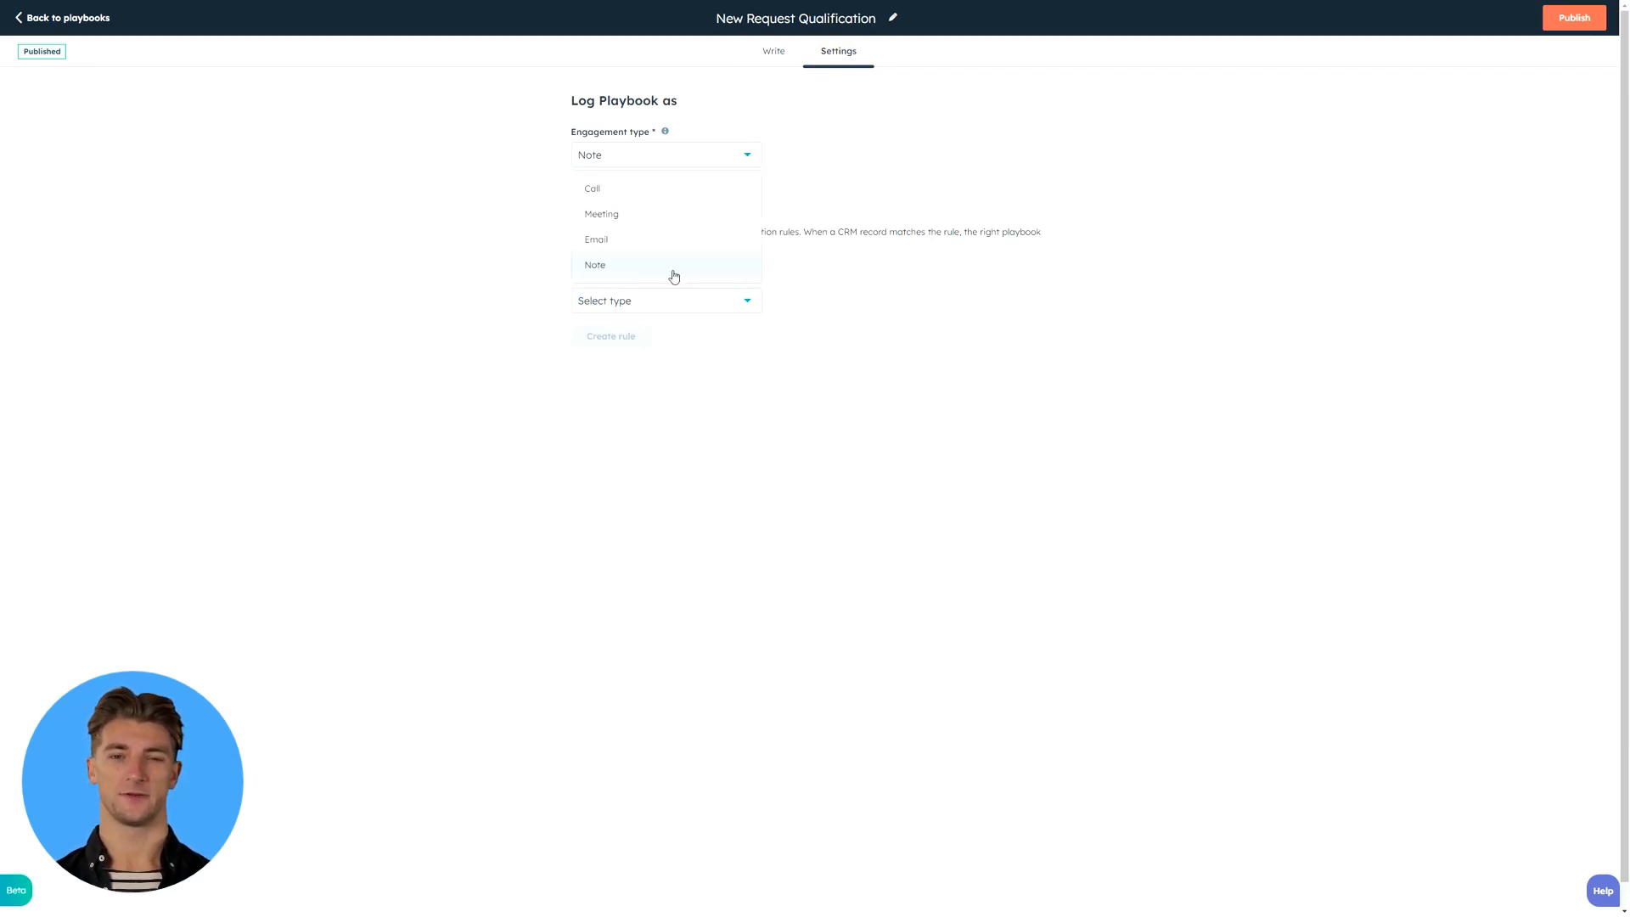
pyautogui.click(618, 268)
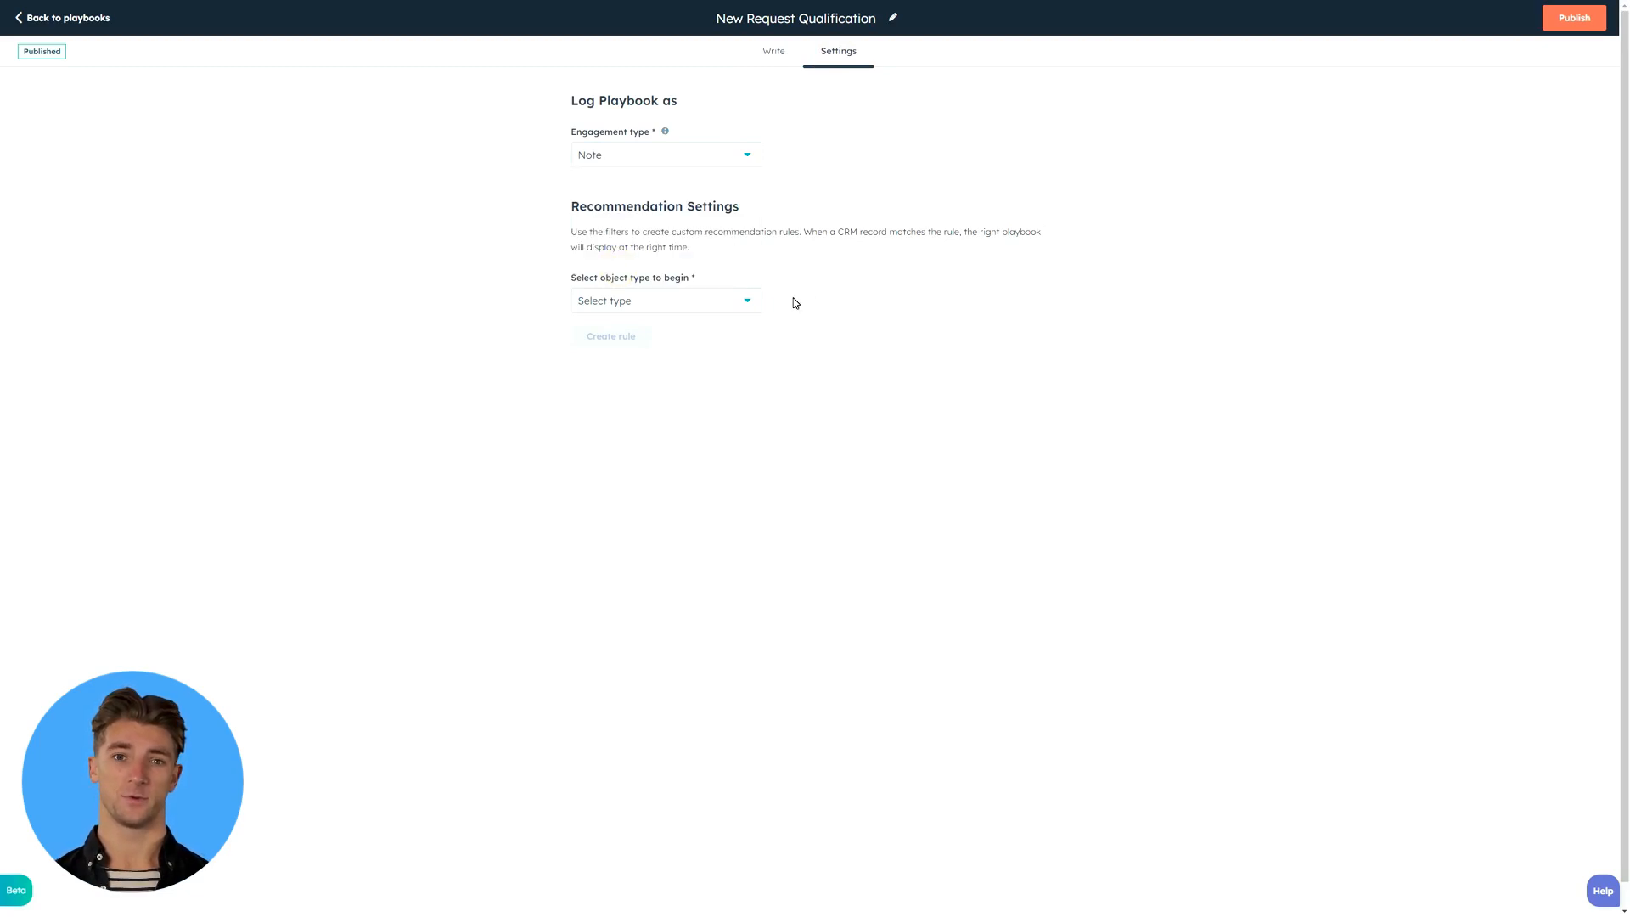
# - Start a recommendation rule for the Deal object type with a filter on the Deal stage property
pyautogui.click(745, 303)
pyautogui.click(702, 382)
pyautogui.click(612, 333)
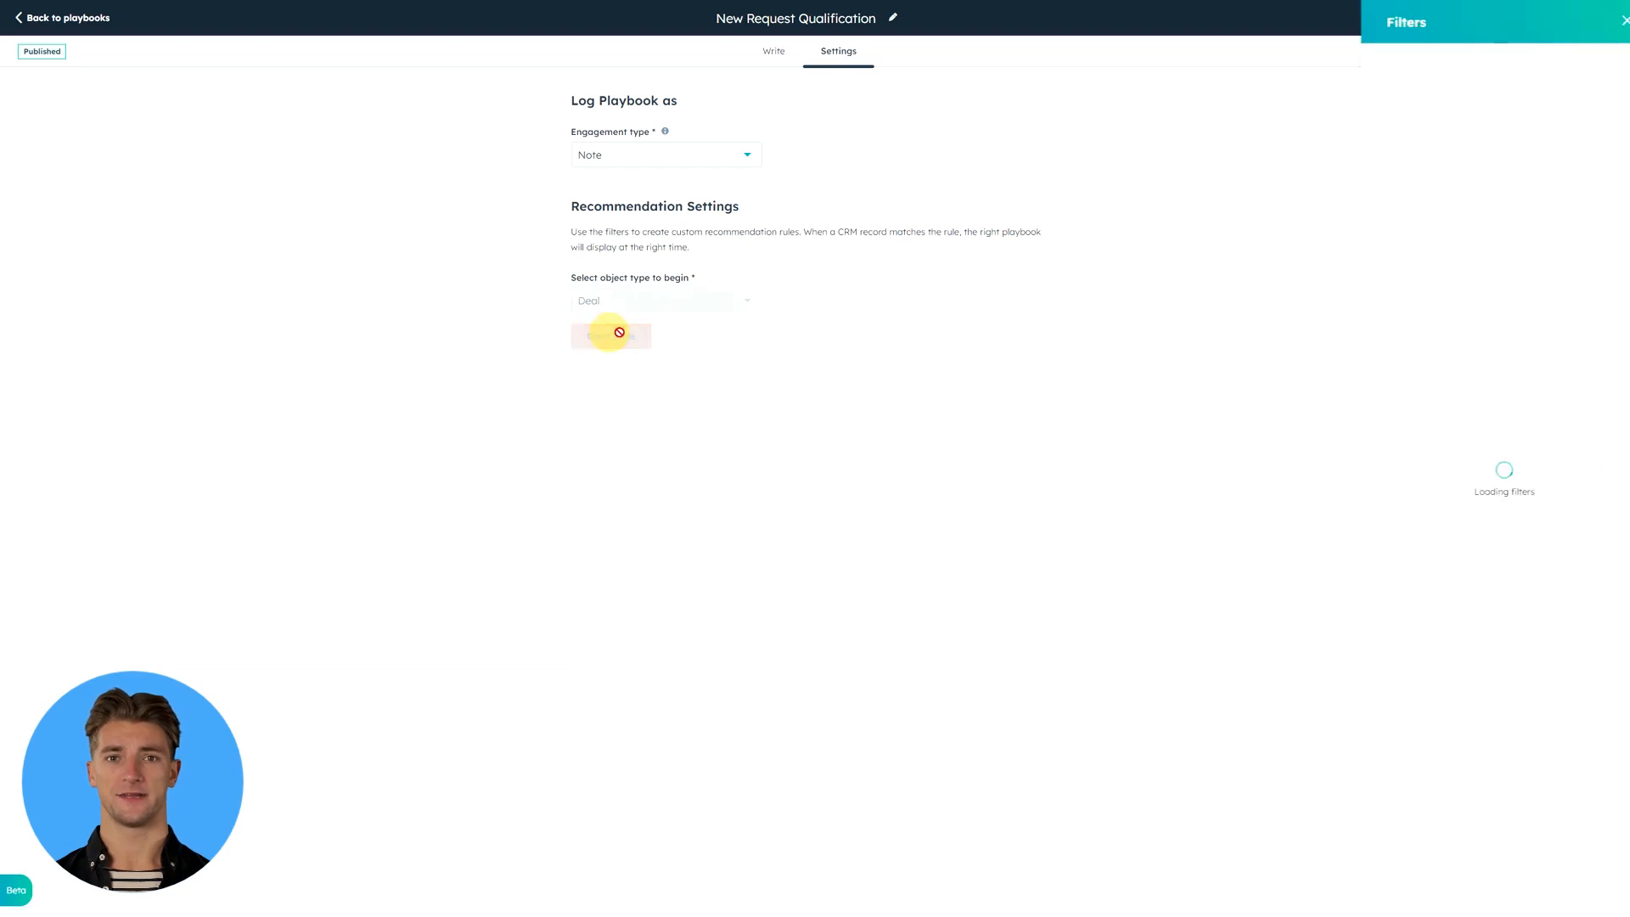
pyautogui.click(1492, 154)
pyautogui.write('s')
pyautogui.click(1414, 183)
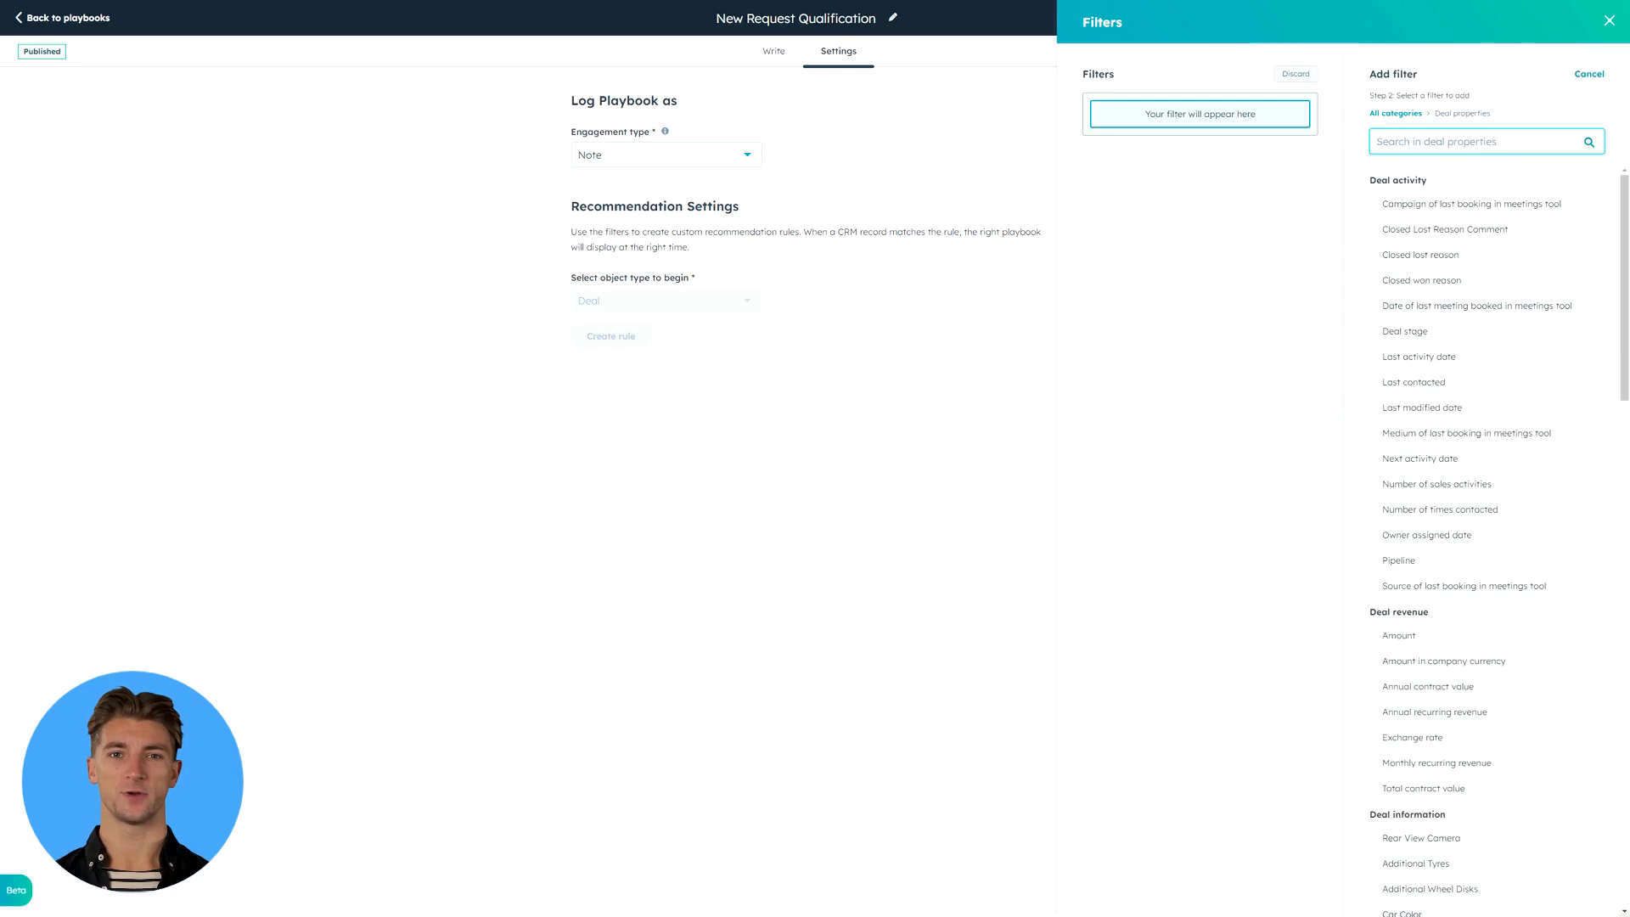
pyautogui.click(1474, 332)
# - Save the rule with Deal stage set to any of New Request (Car Dealership), and publish the playbook
pyautogui.click(1466, 156)
pyautogui.write('new')
pyautogui.click(1524, 241)
pyautogui.click(1583, 157)
pyautogui.click(606, 409)
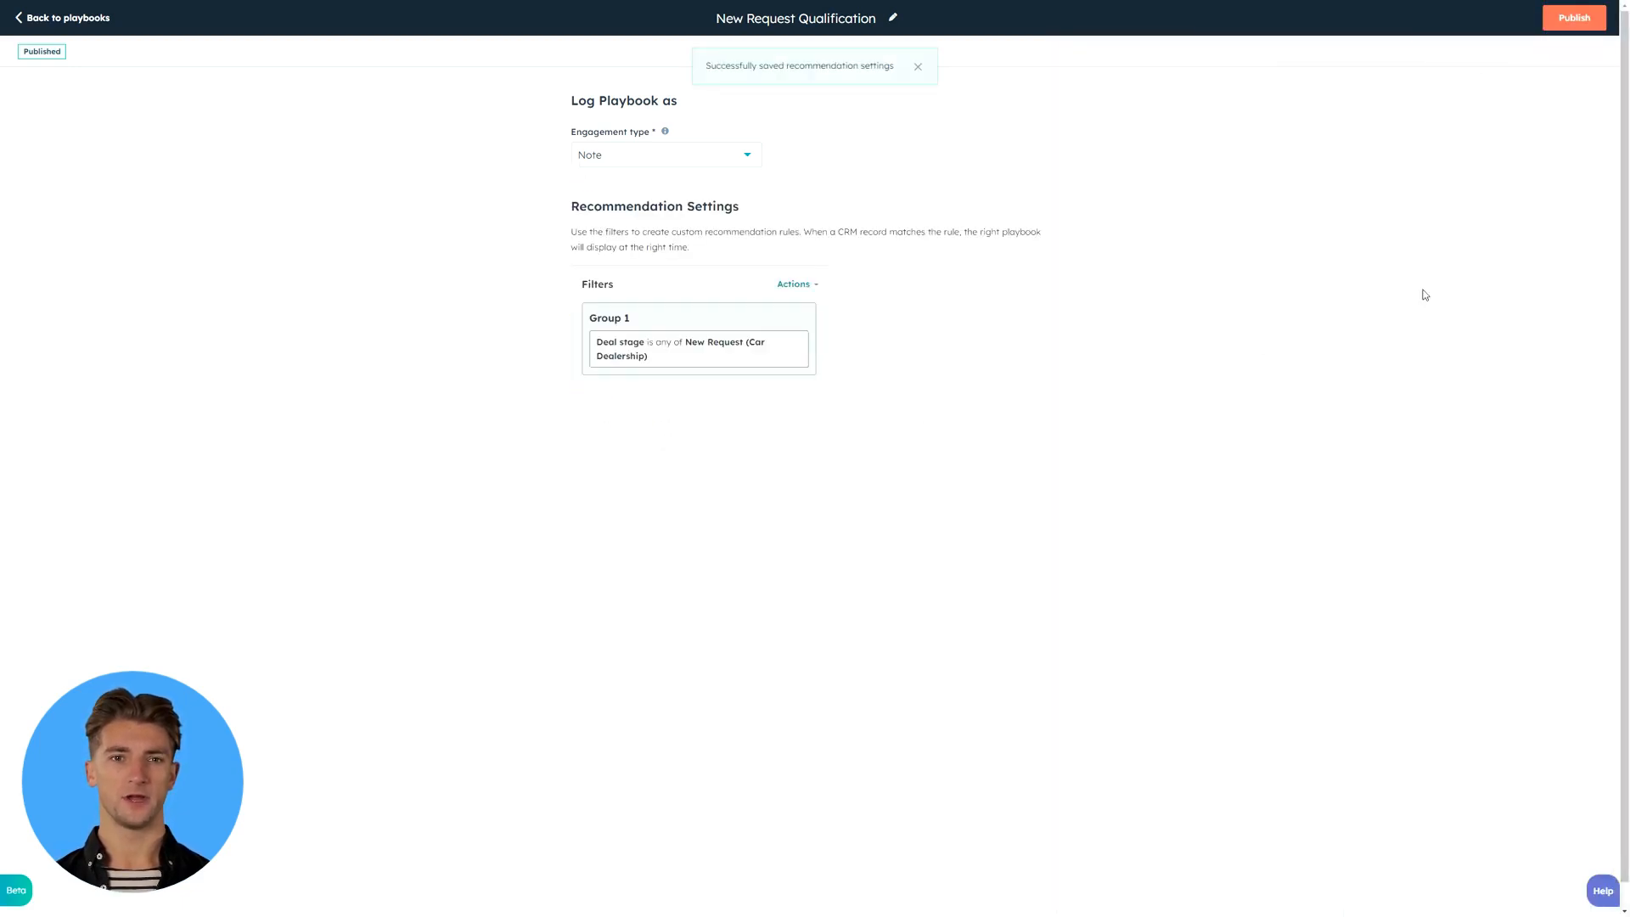
pyautogui.click(1579, 20)
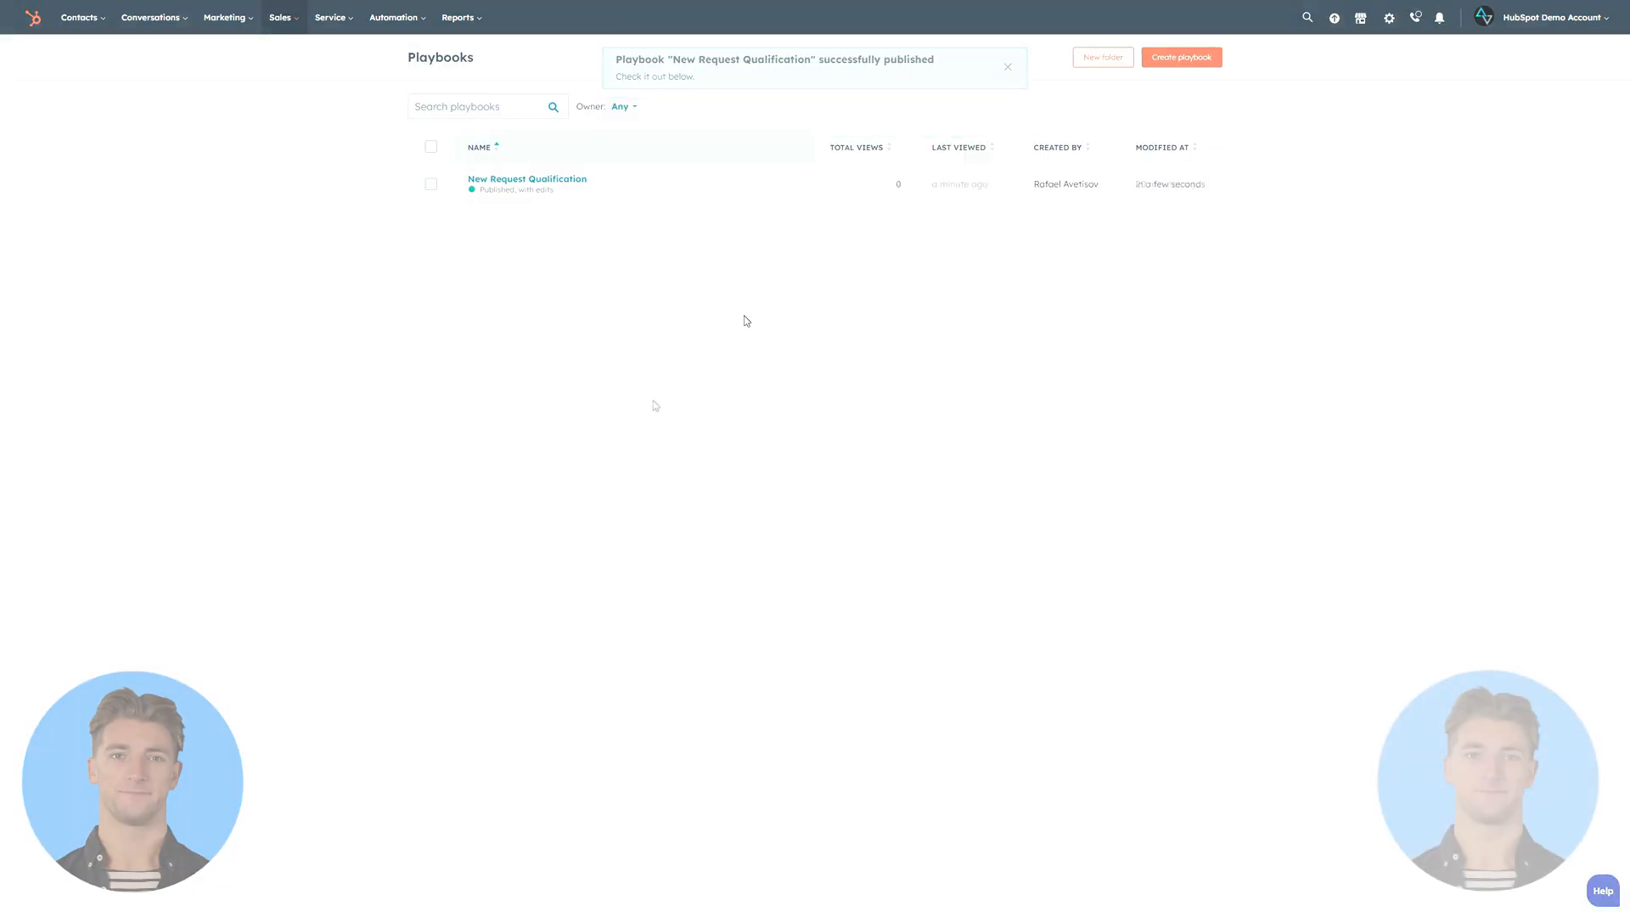
# - Create a deal in the Car Dealership pipeline at the New Request stage, named with the customer's full name
pyautogui.click(283, 17)
pyautogui.click(289, 53)
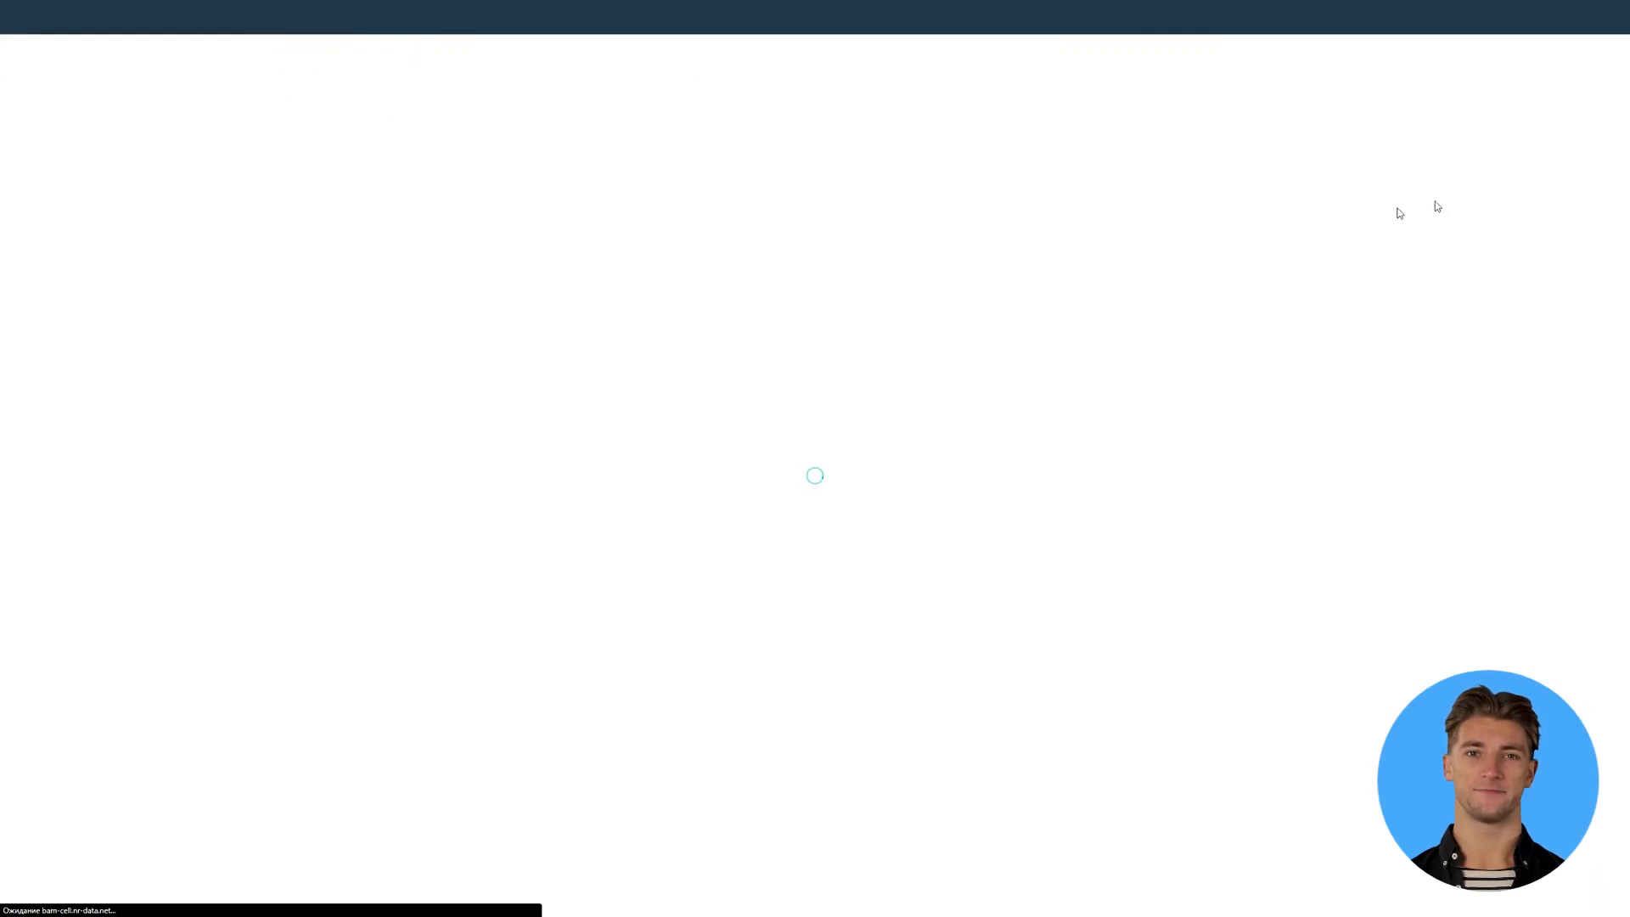
pyautogui.click(1562, 60)
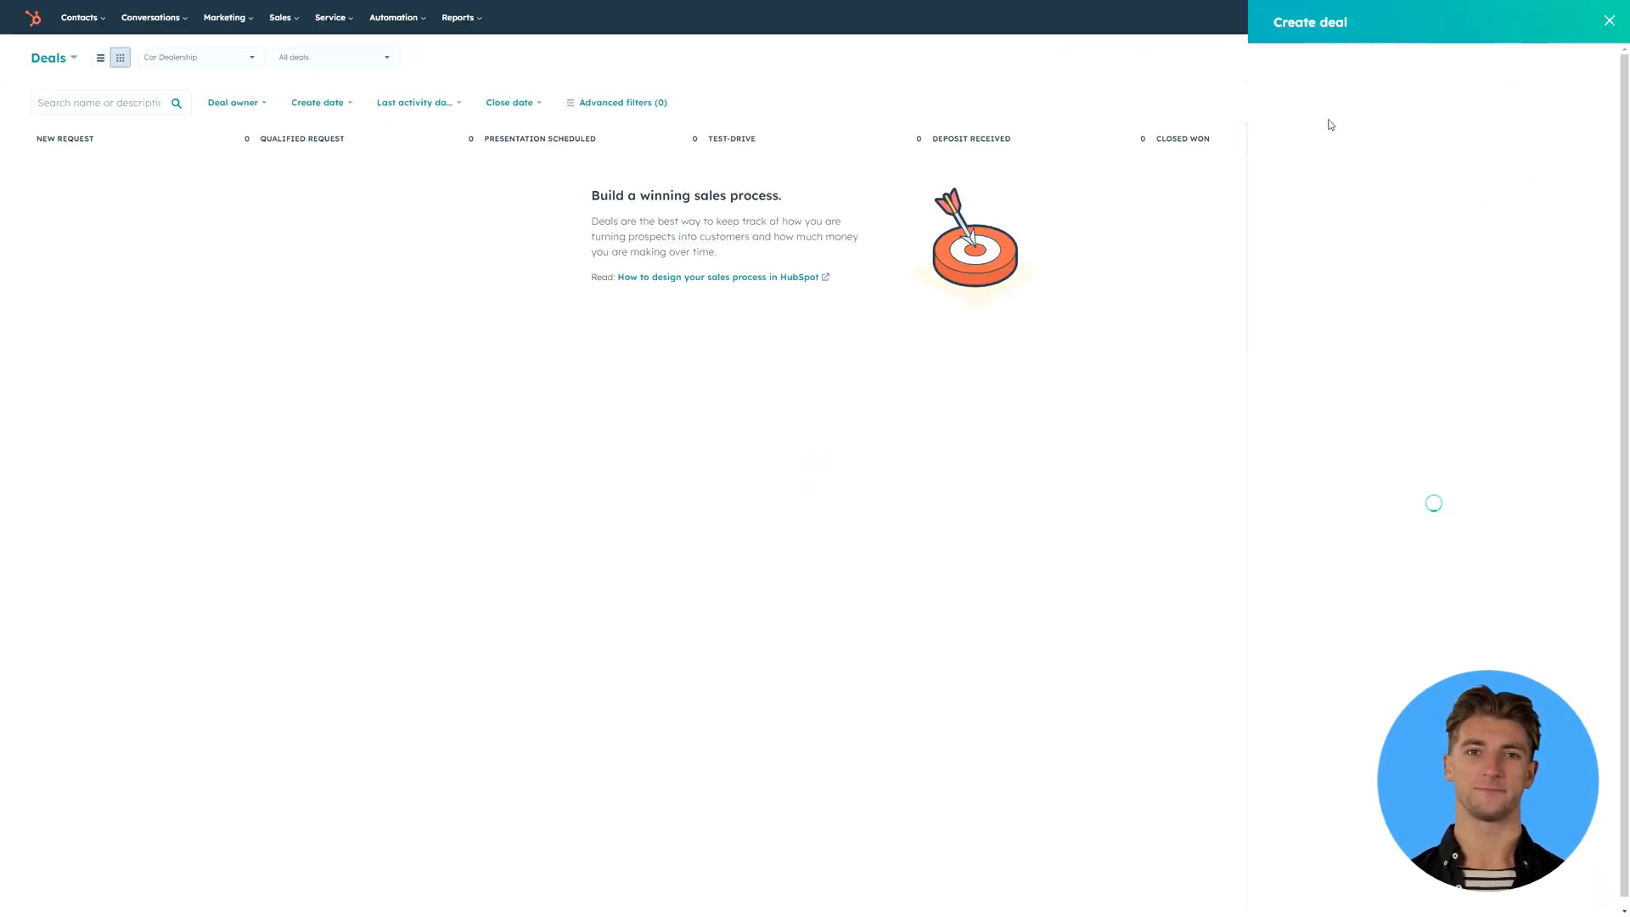
pyautogui.click(1343, 111)
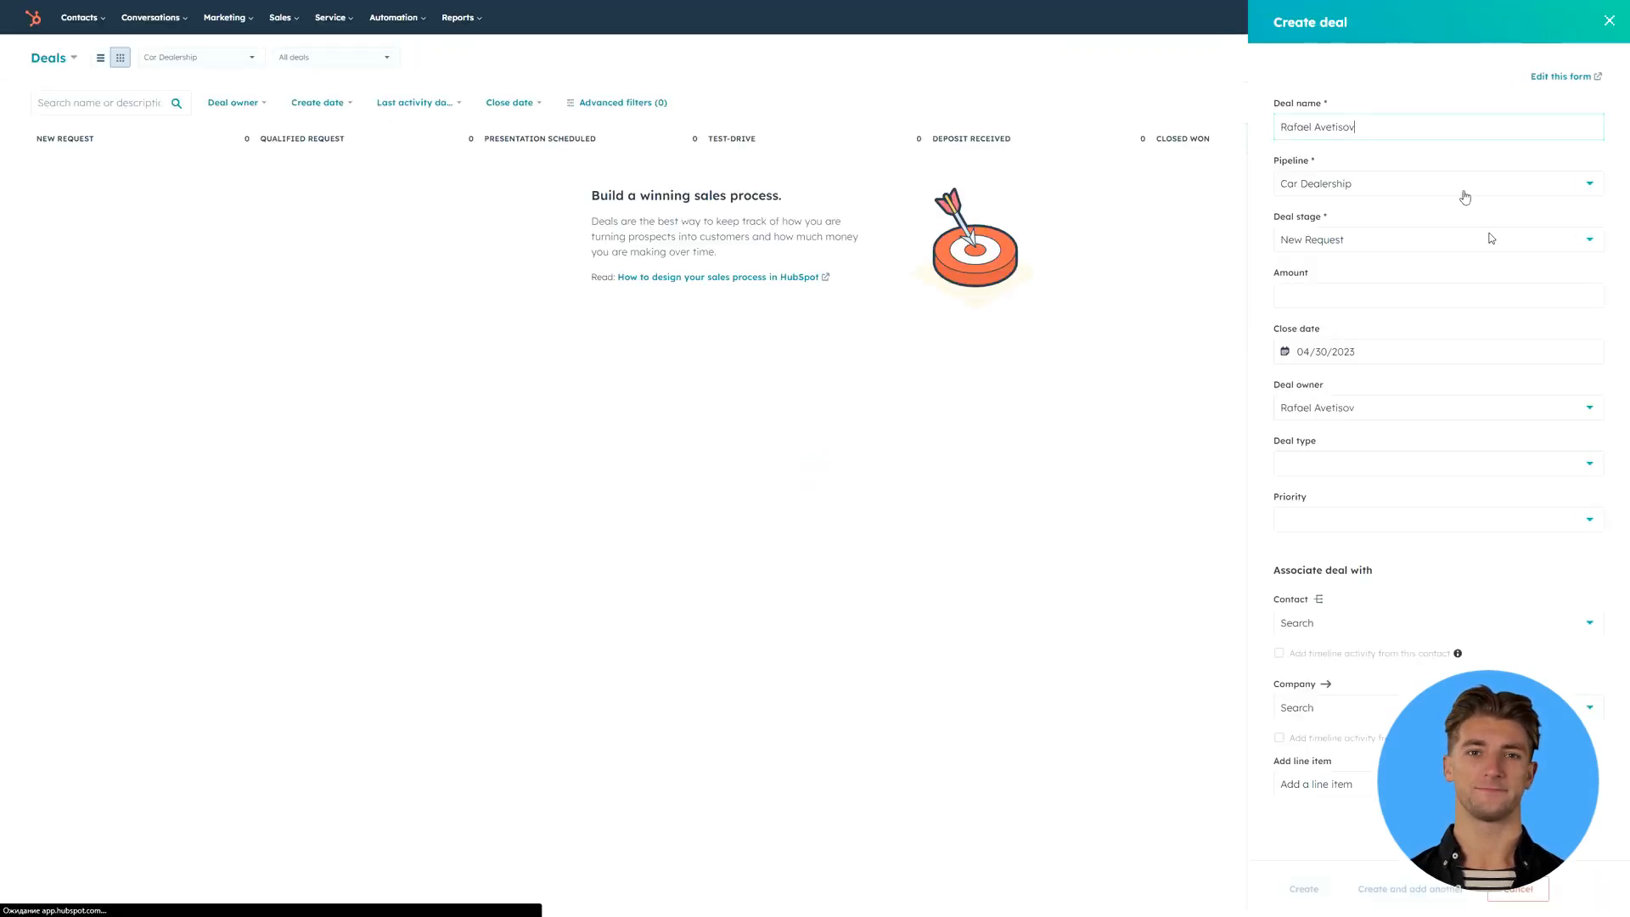
pyautogui.click(1304, 889)
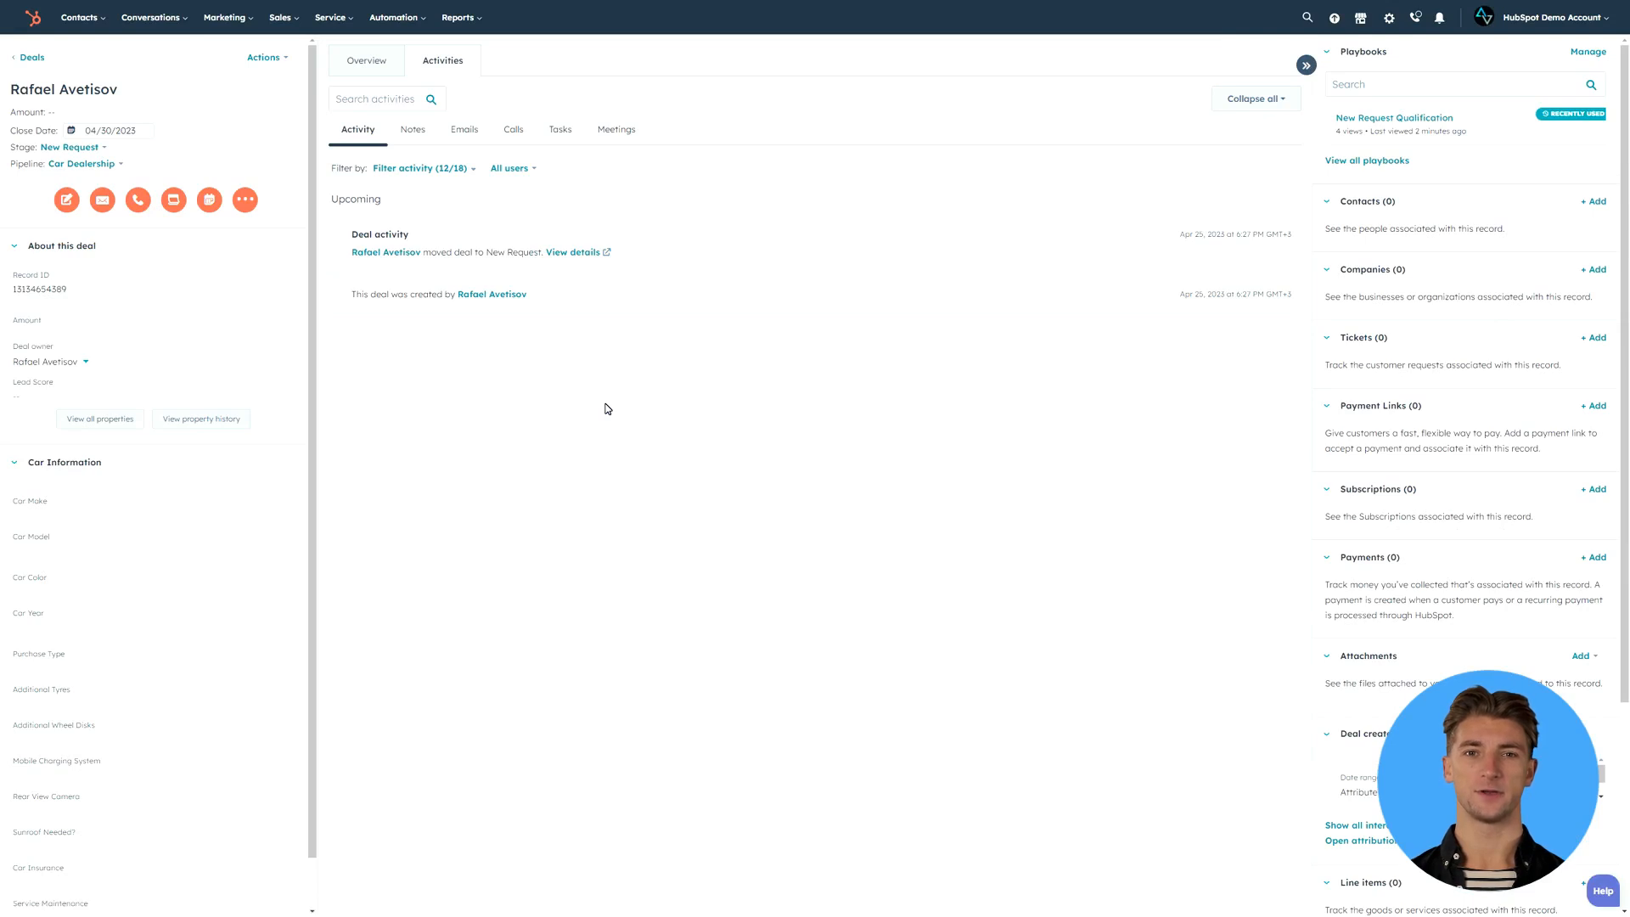
# - Open the deal's New Request Qualification playbook enlarged, and answer with Bentley, Continental, 2023, Green, Yes for all extras, Cash and an amount of 130000
pyautogui.scroll(-1, 253, 559)
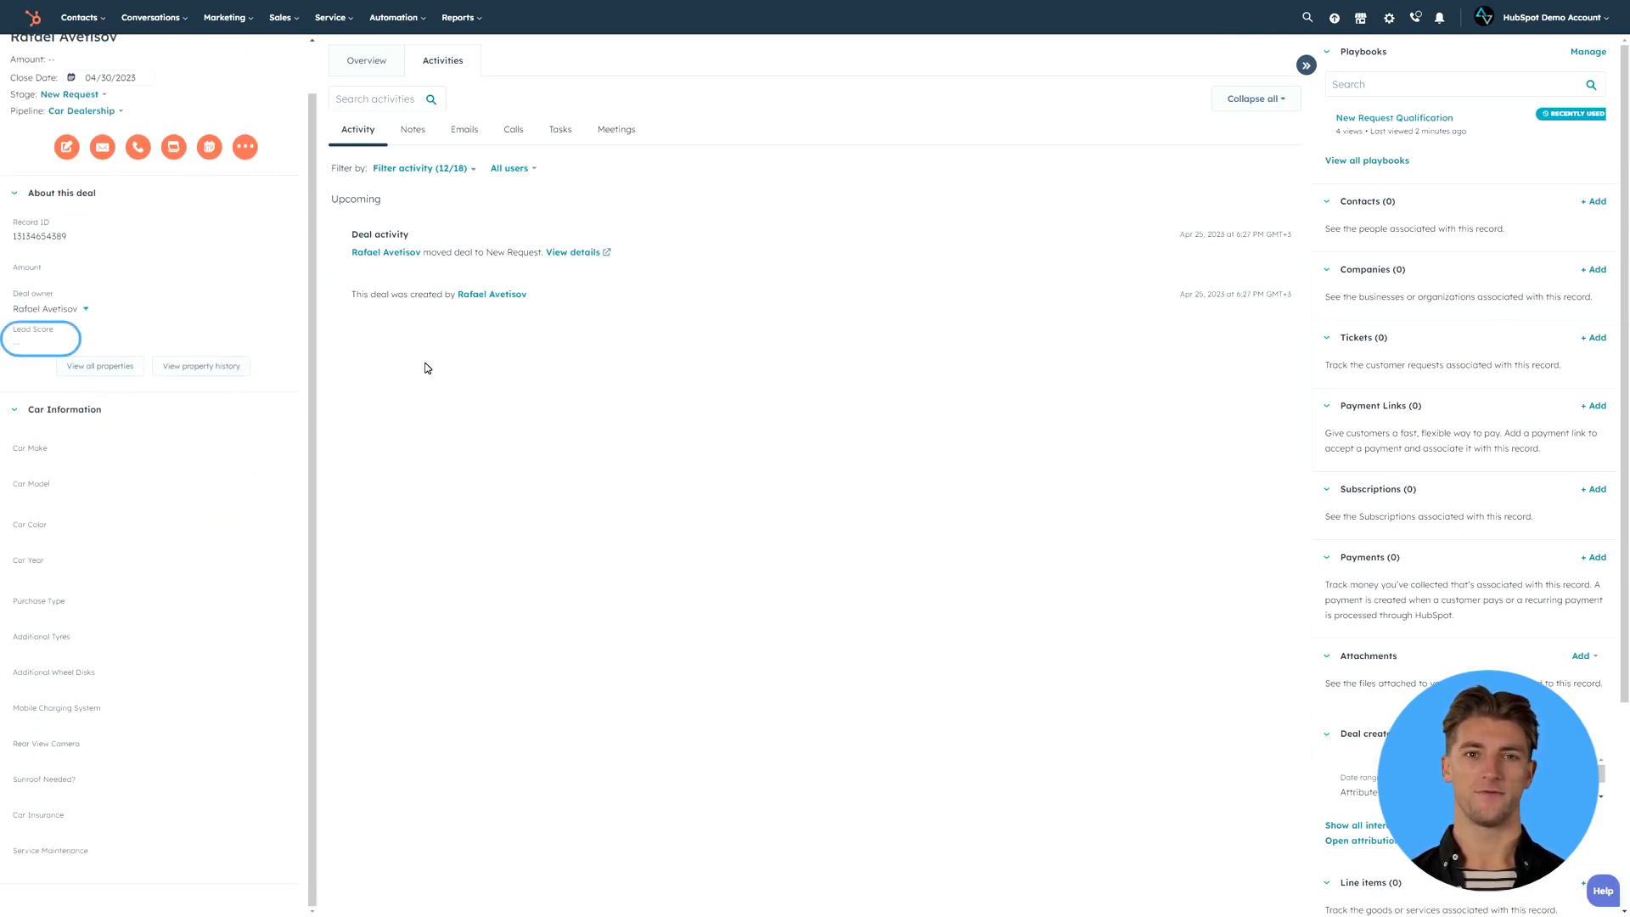
pyautogui.scroll(1, 51, 339)
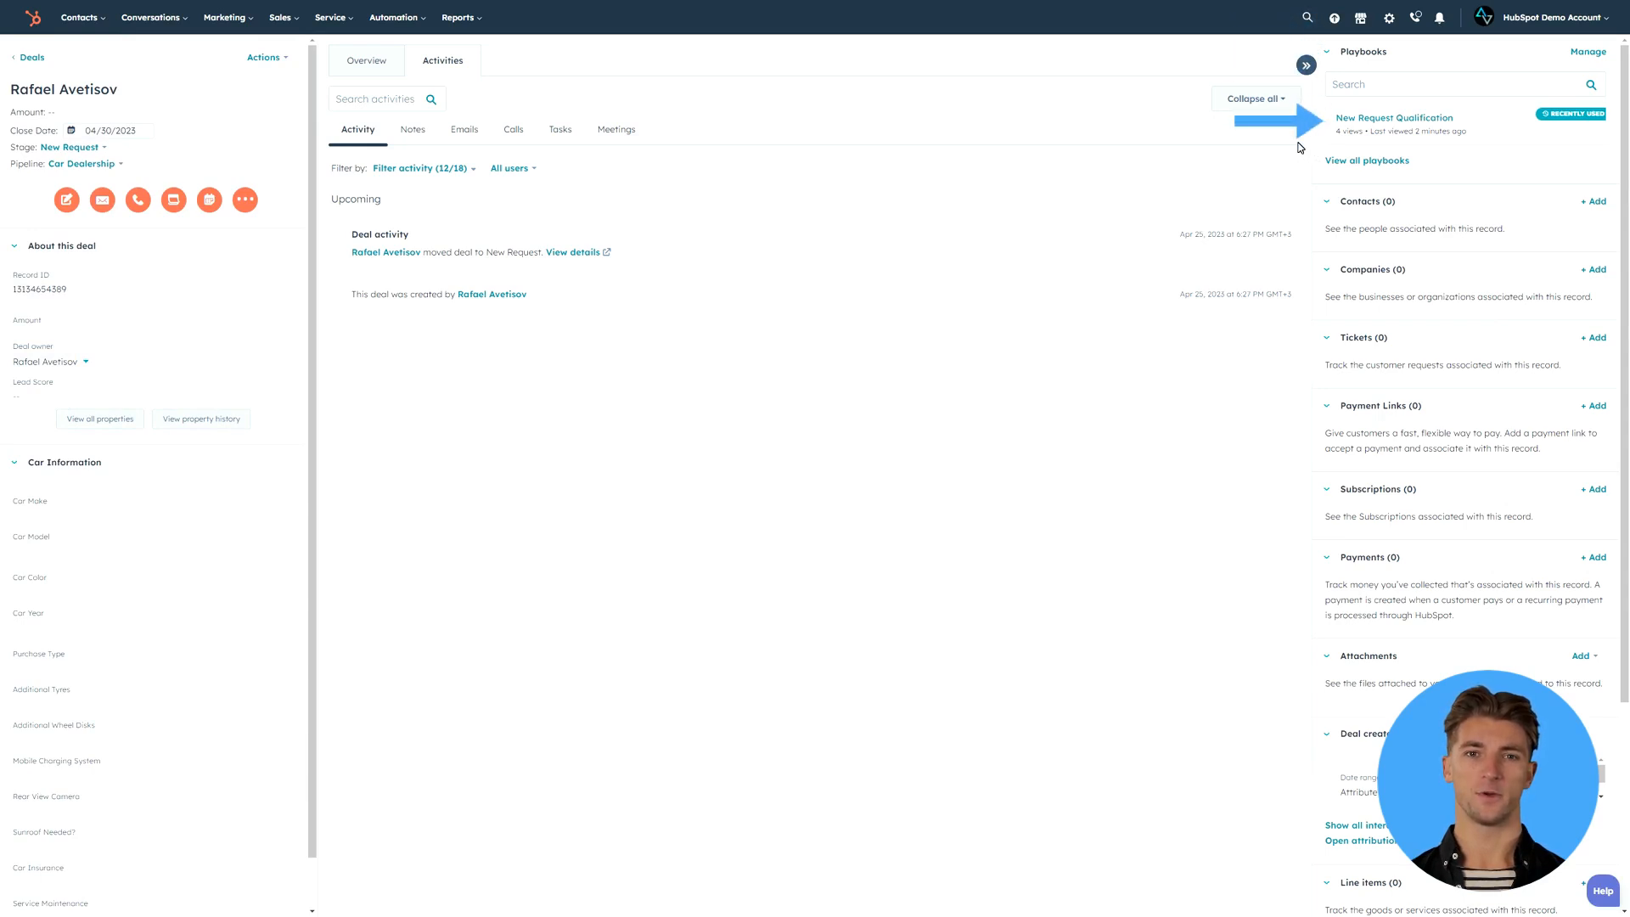
pyautogui.click(1384, 119)
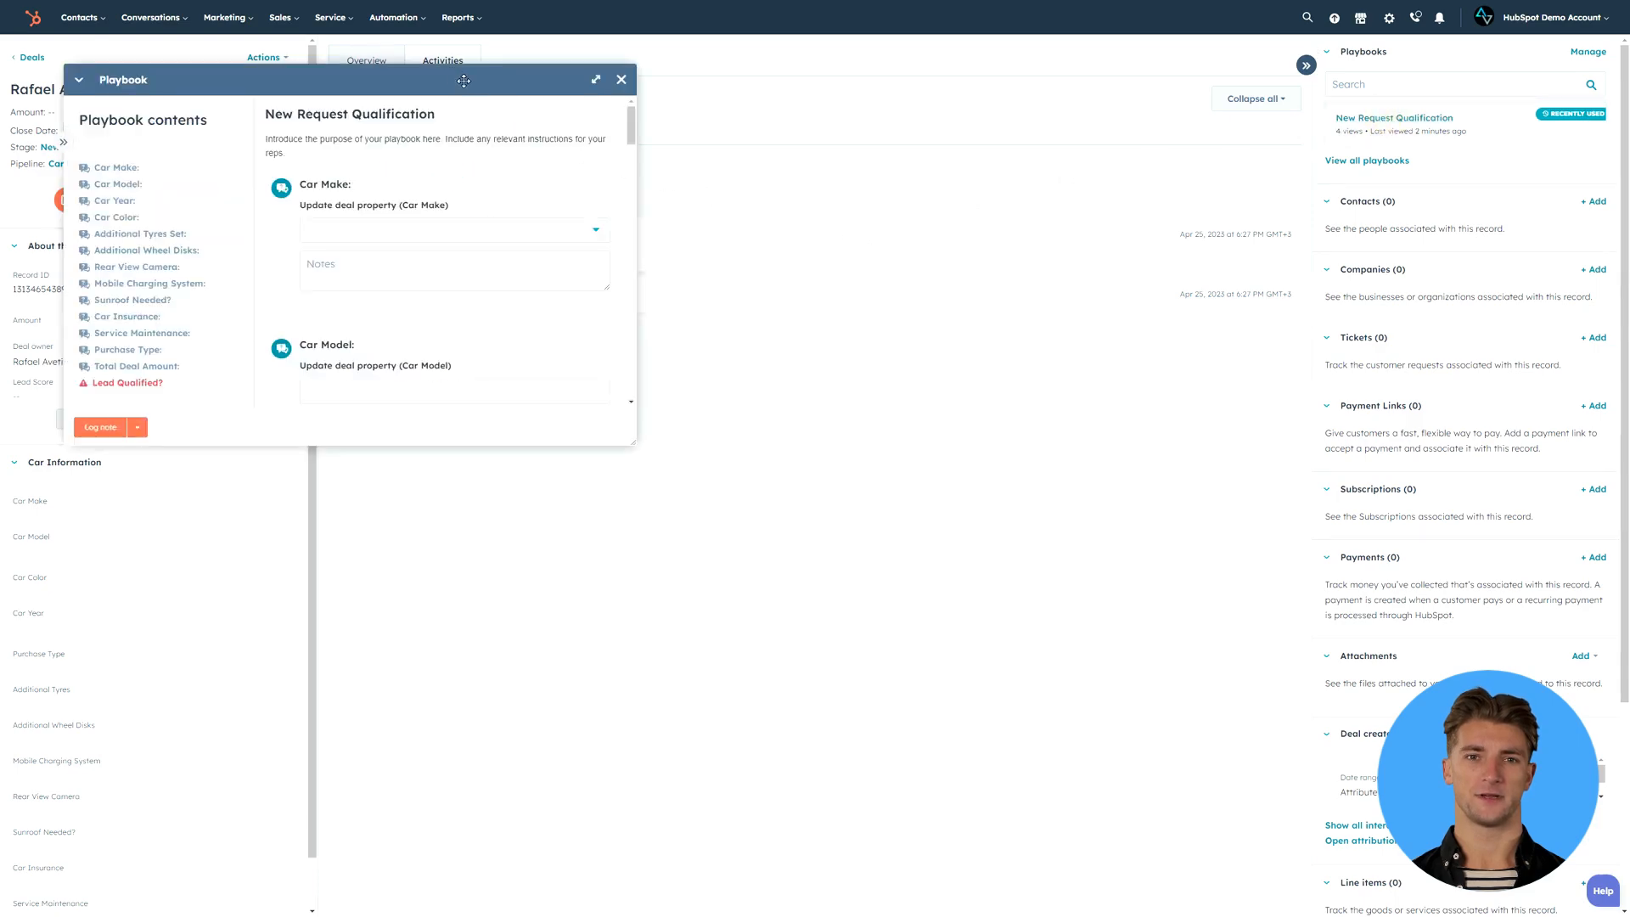
pyautogui.moveTo(560, 85); pyautogui.dragTo(876, 353)
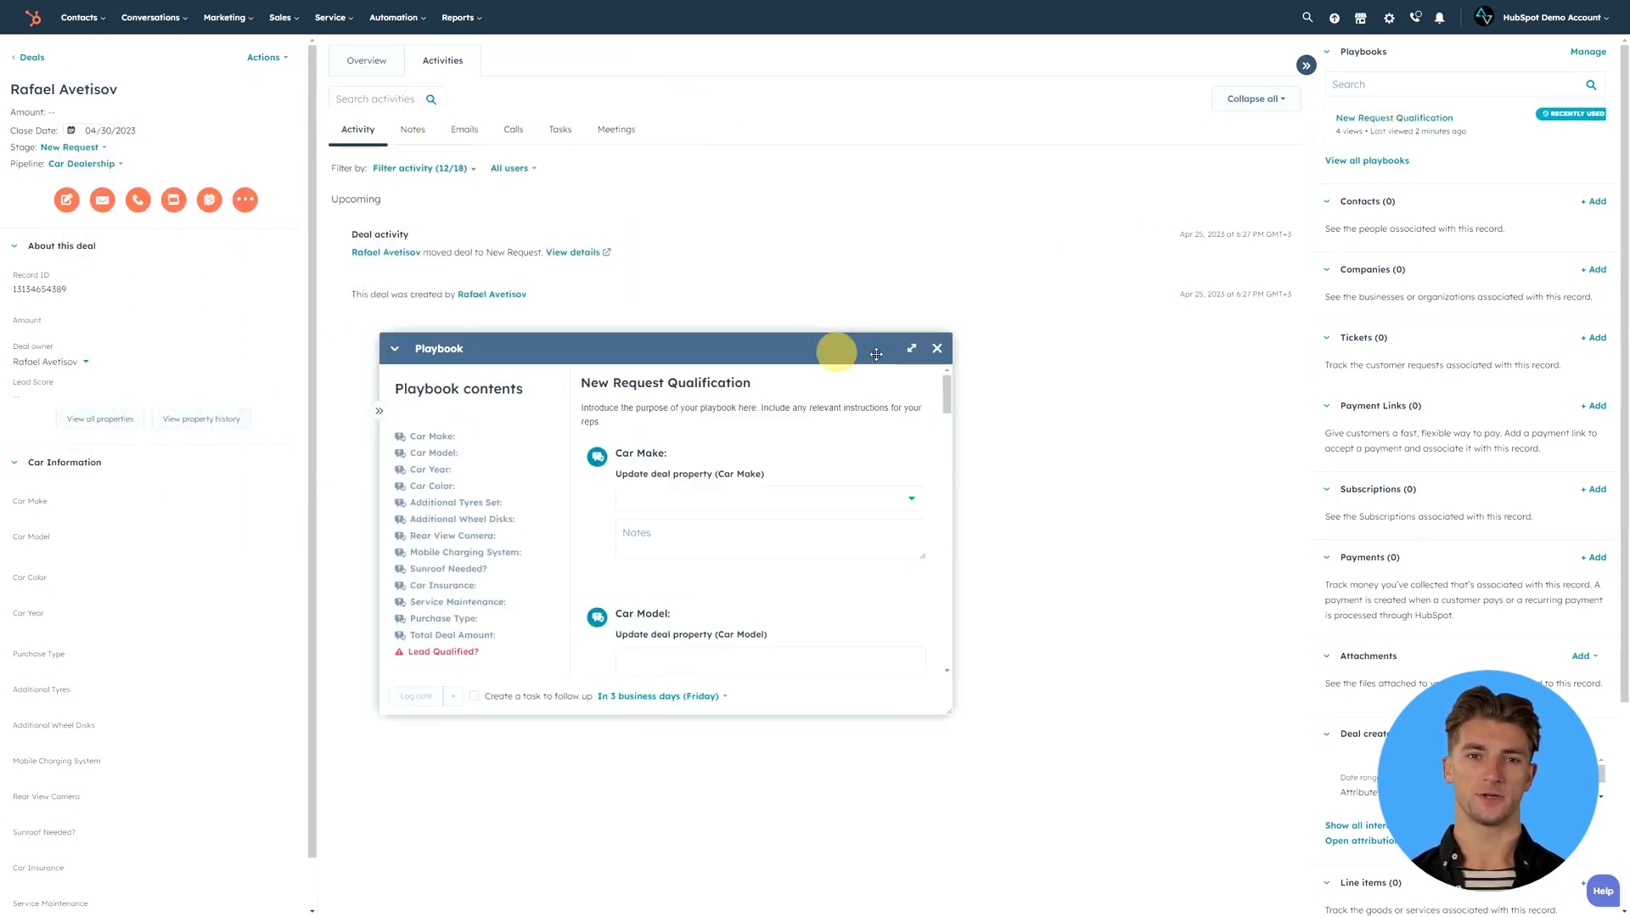
pyautogui.click(911, 348)
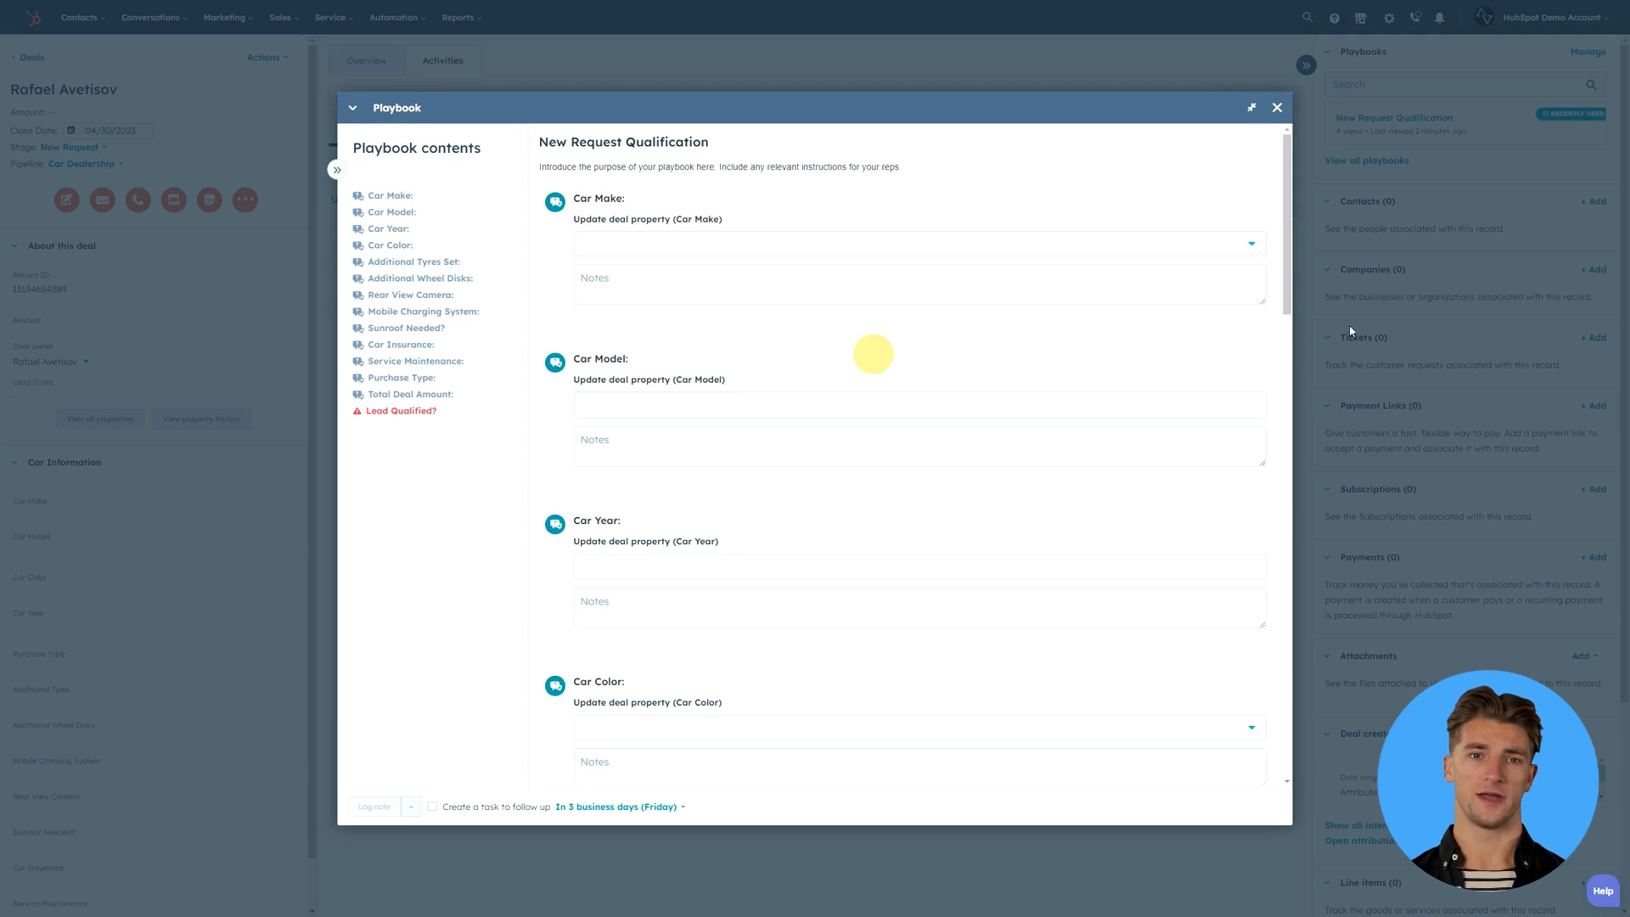
pyautogui.click(1043, 339)
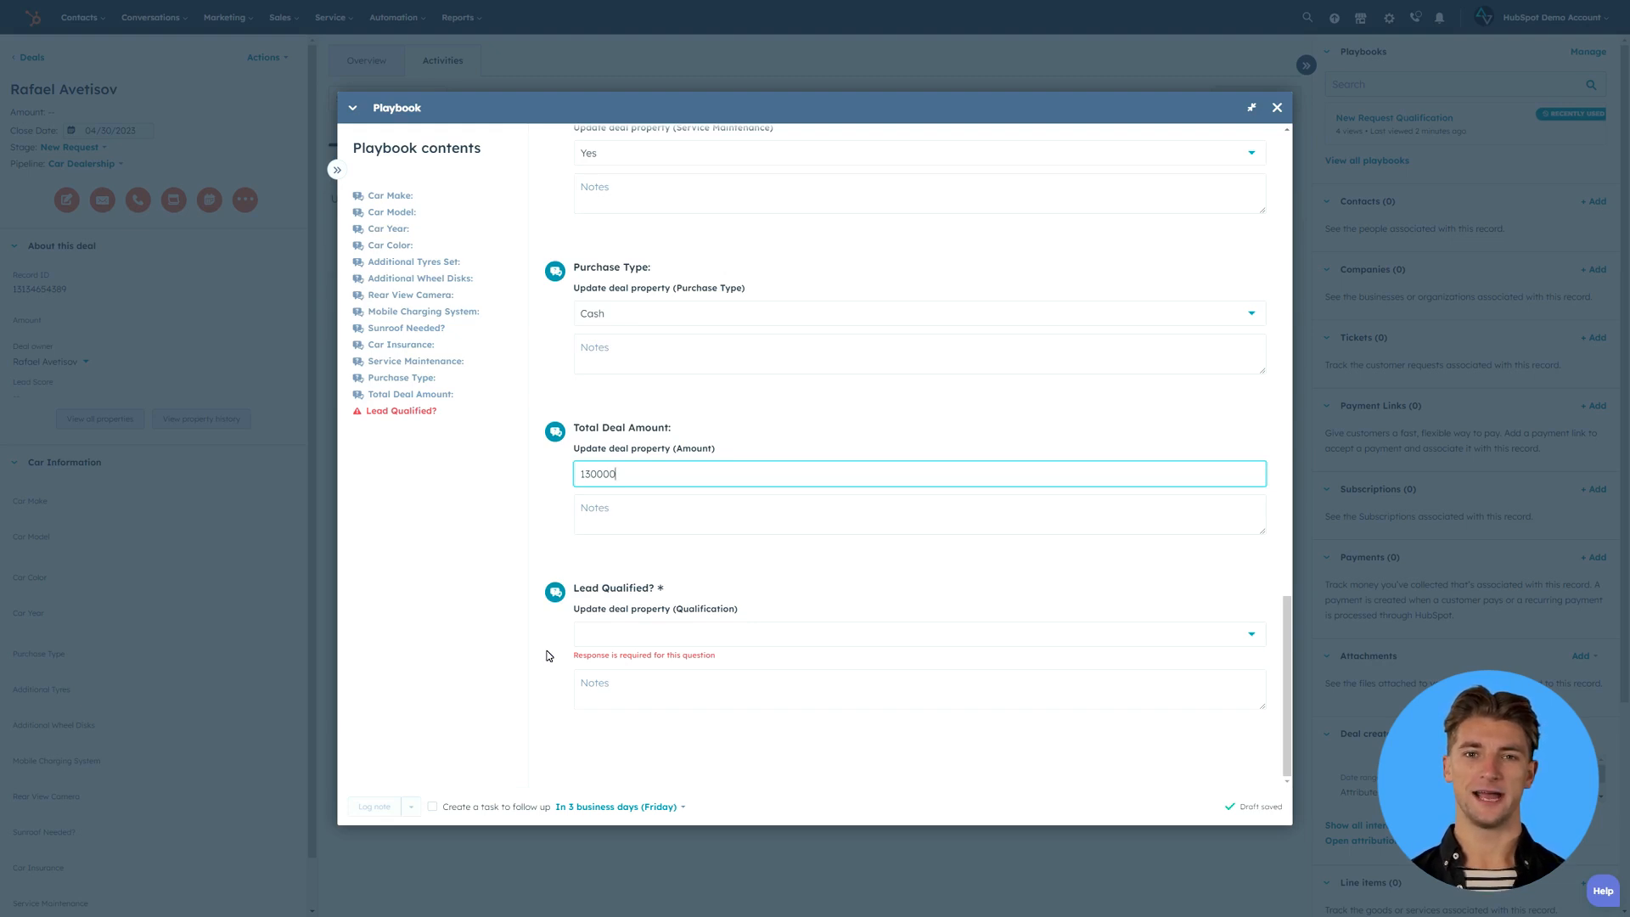
pyautogui.click(612, 639)
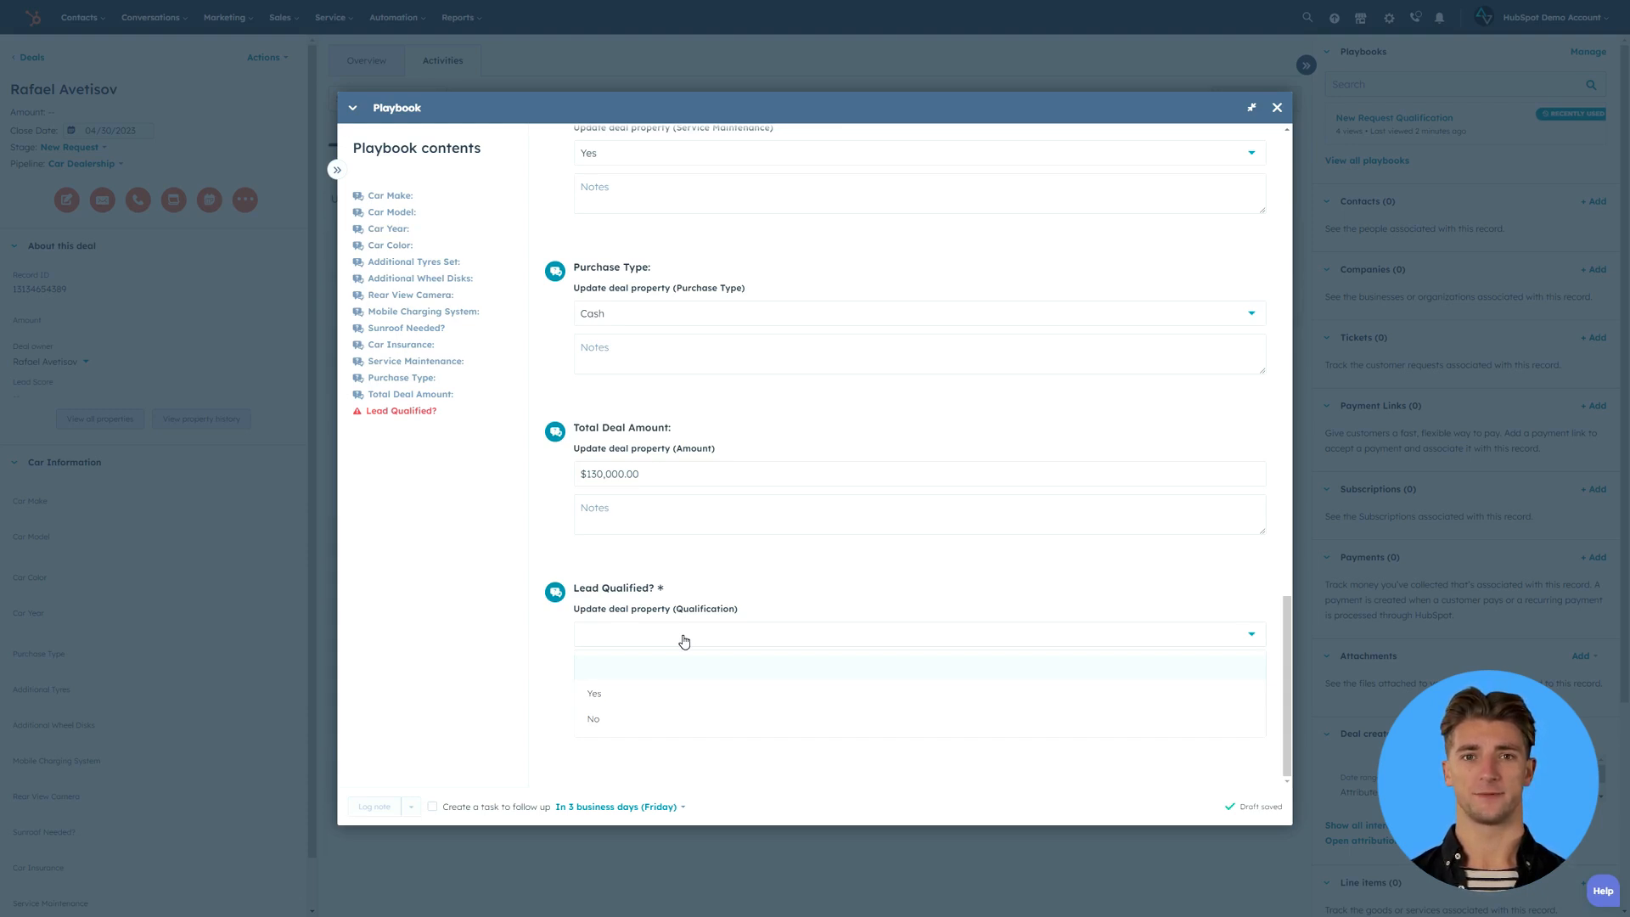
pyautogui.click(684, 641)
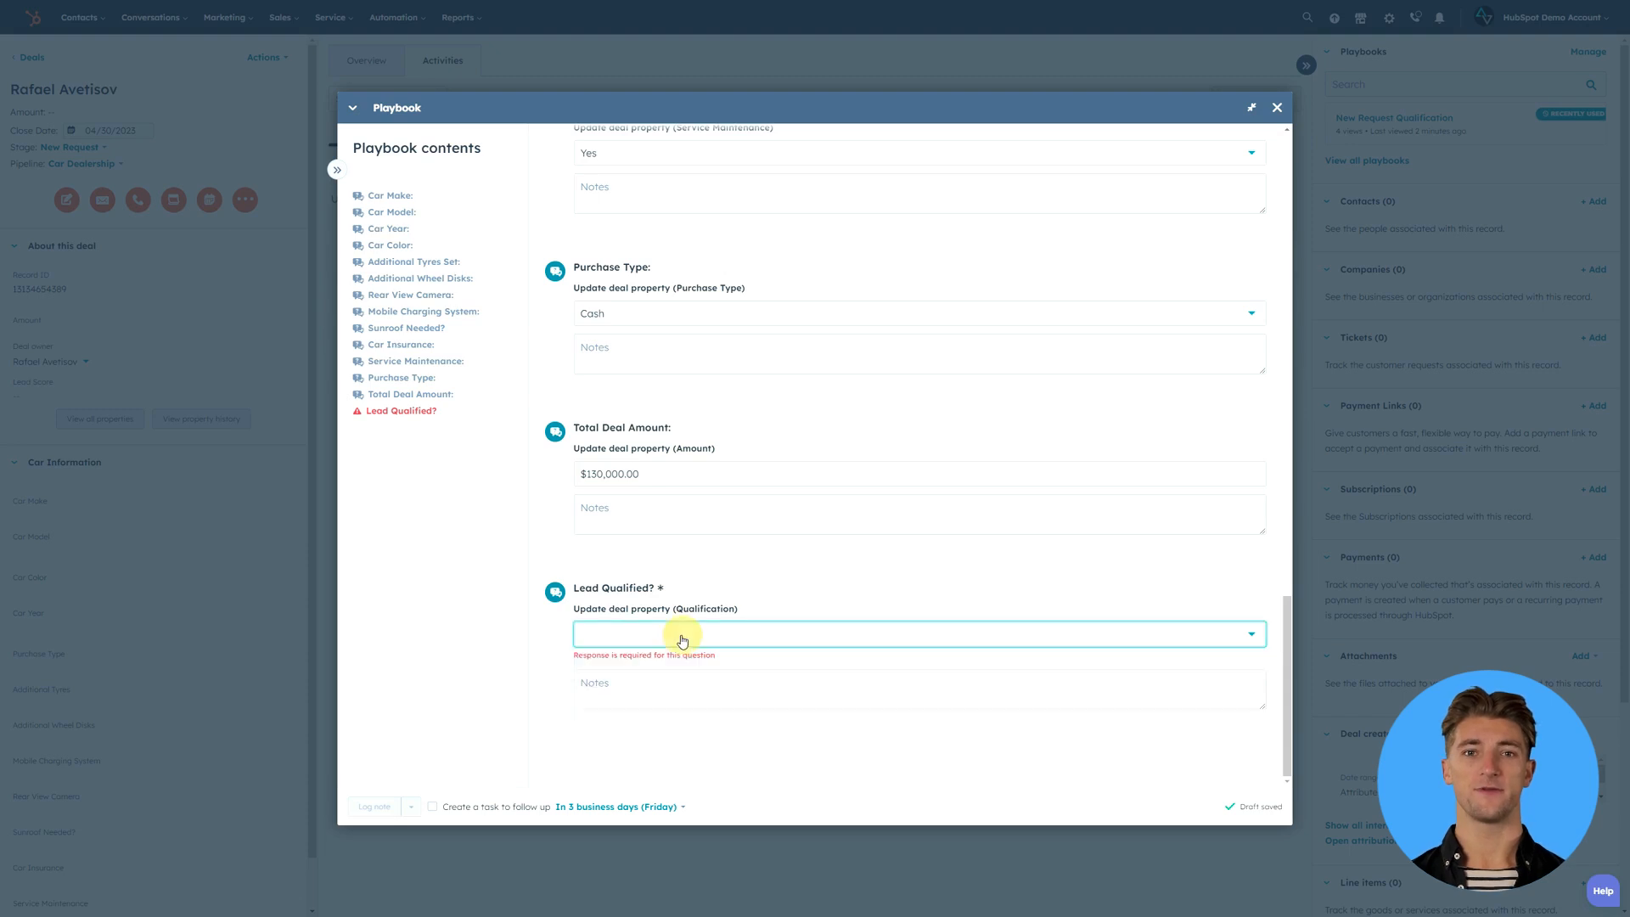
pyautogui.click(433, 808)
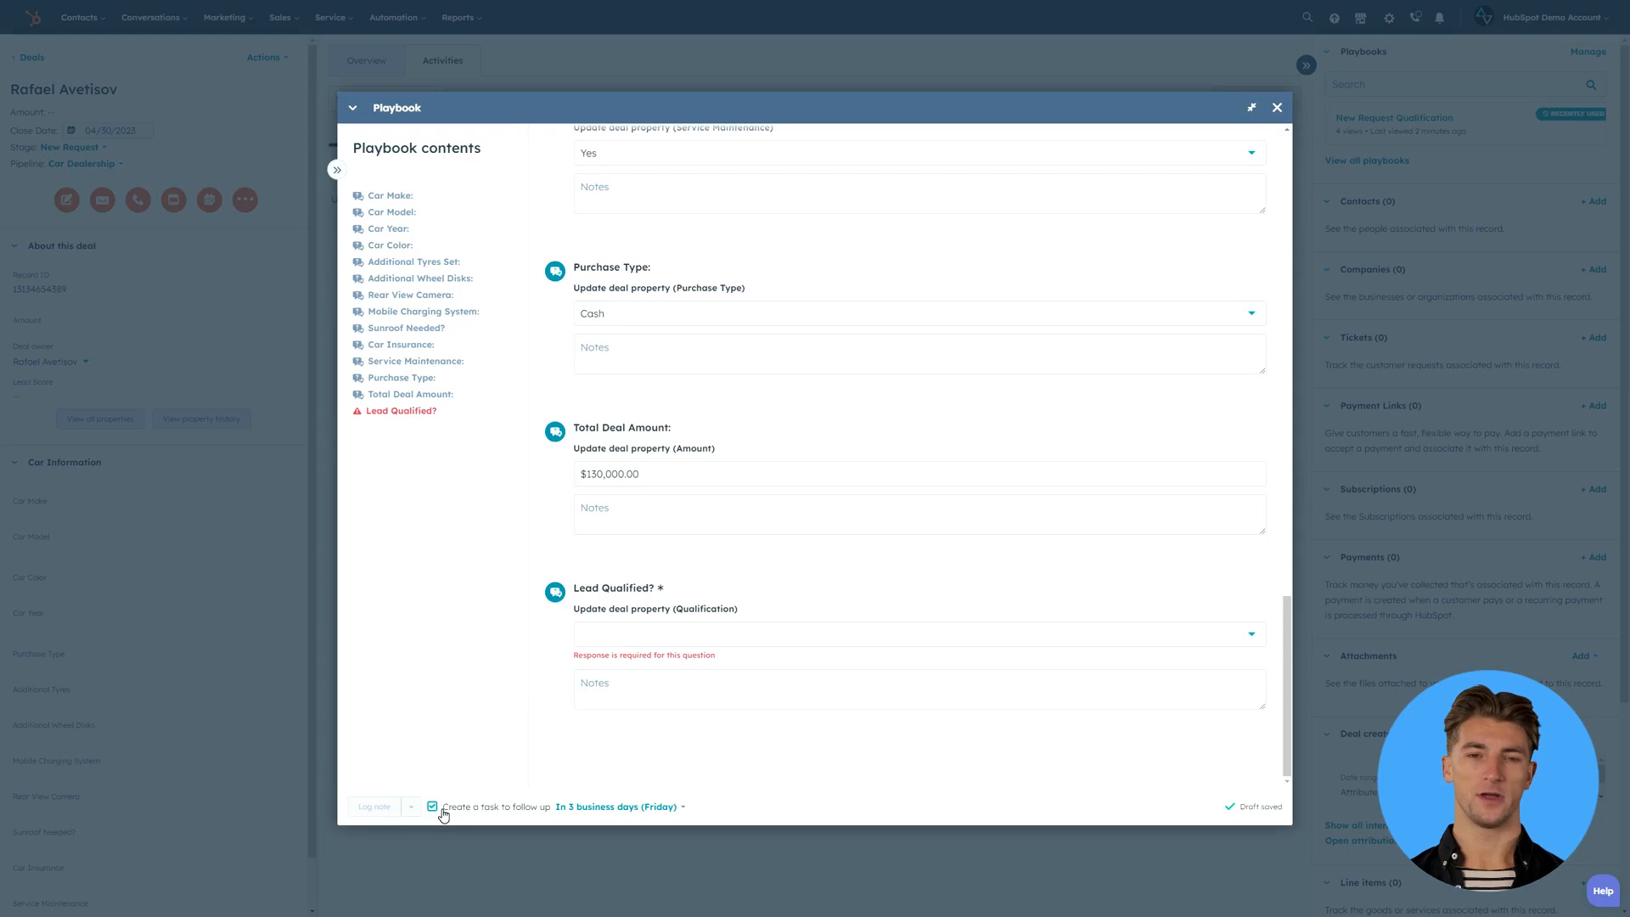
pyautogui.click(441, 811)
# - Answer Yes to Lead Qualified? and log the completed playbook as a note on the deal
pyautogui.click(667, 643)
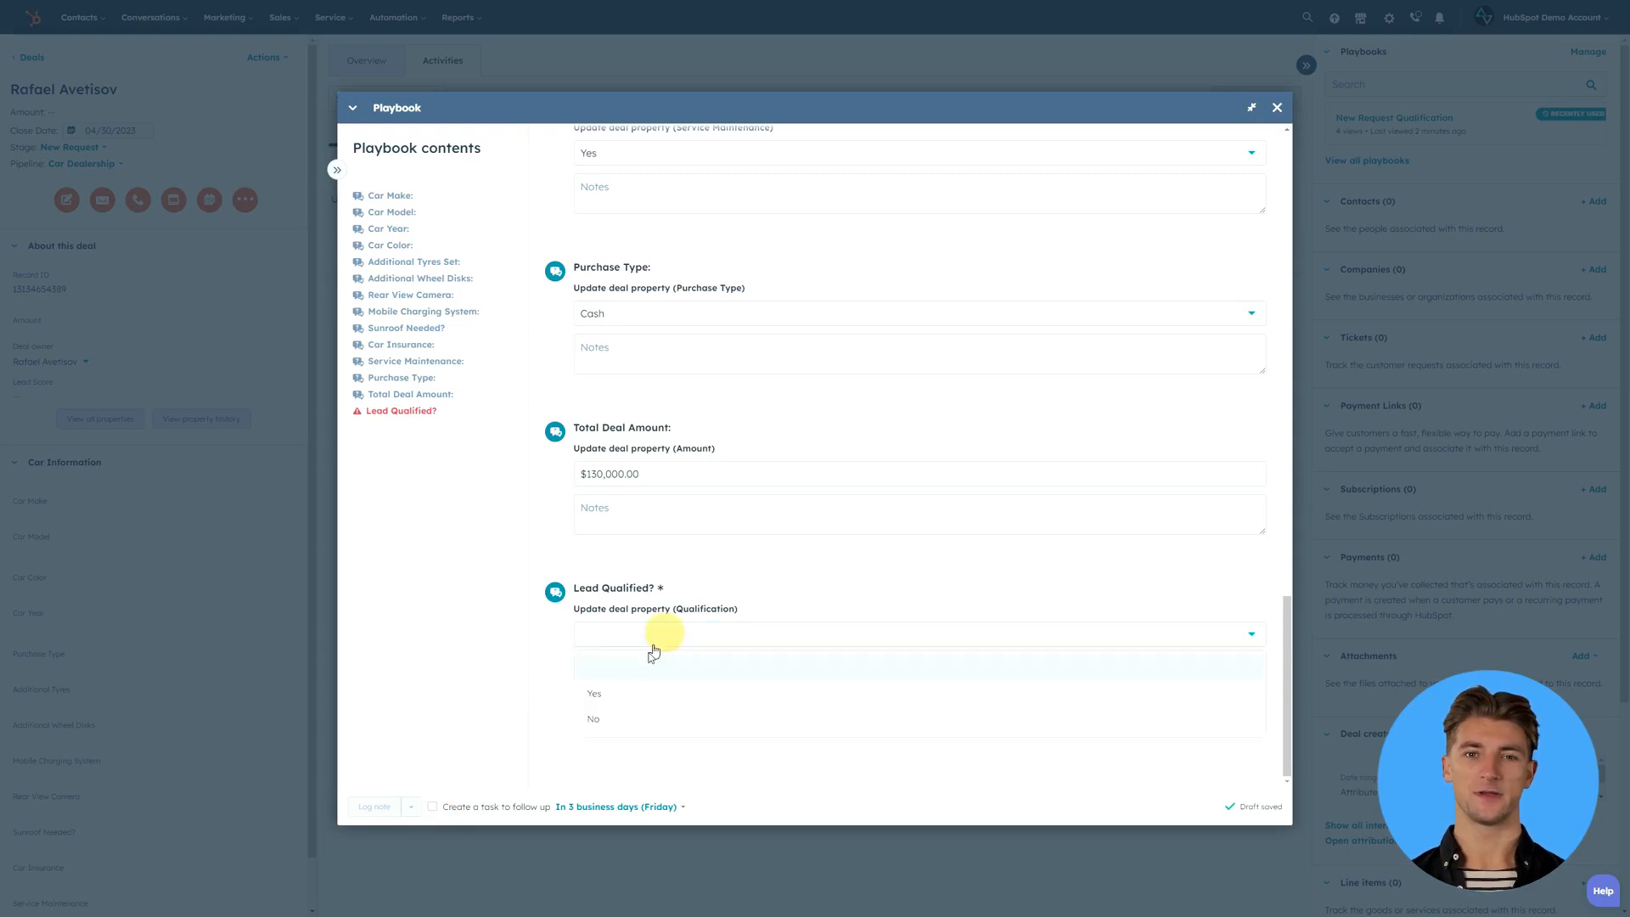
pyautogui.click(610, 692)
pyautogui.click(373, 806)
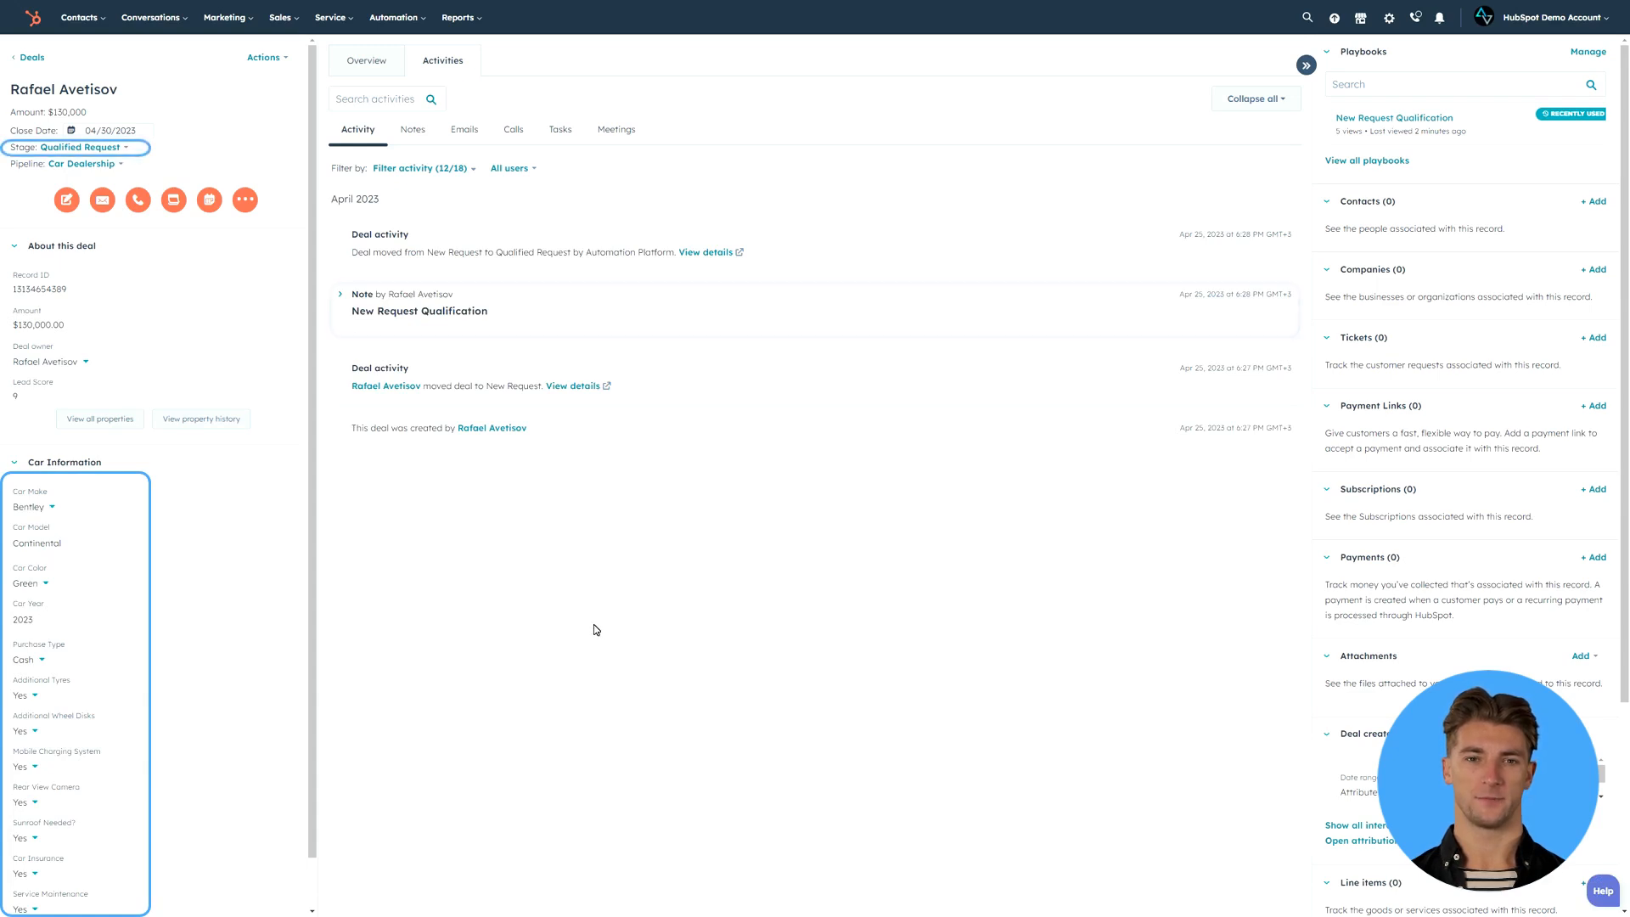
# - Expand the logged qualification note, and change the deal's Additional Tyres and Additional Wheel Disks properties to No
pyautogui.click(593, 329)
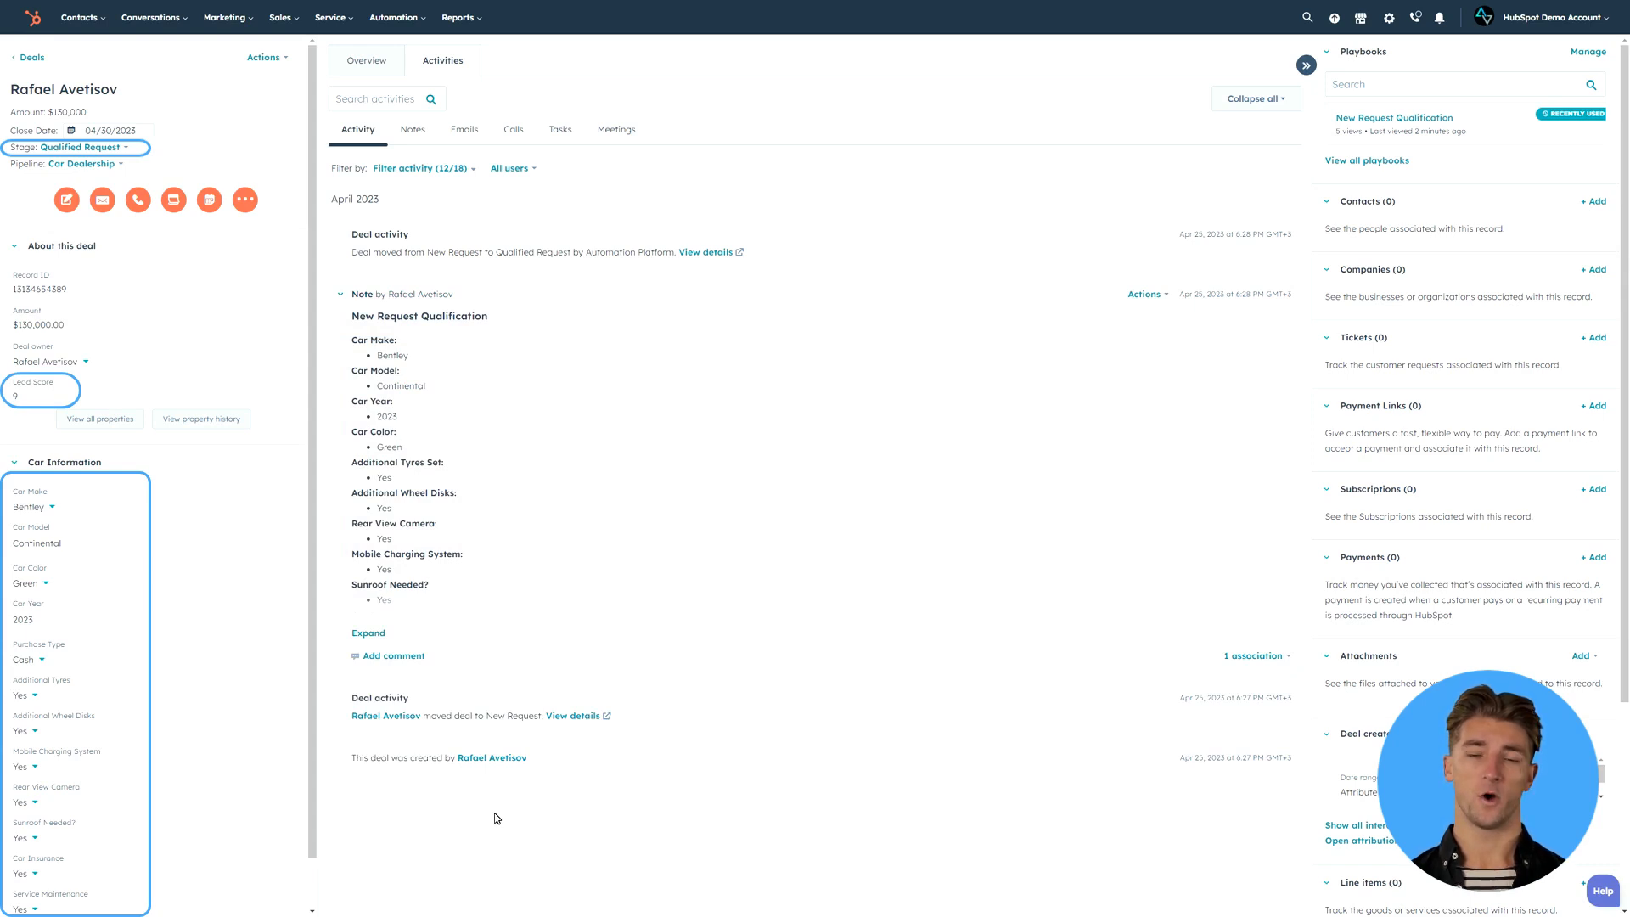
pyautogui.press('Tab')
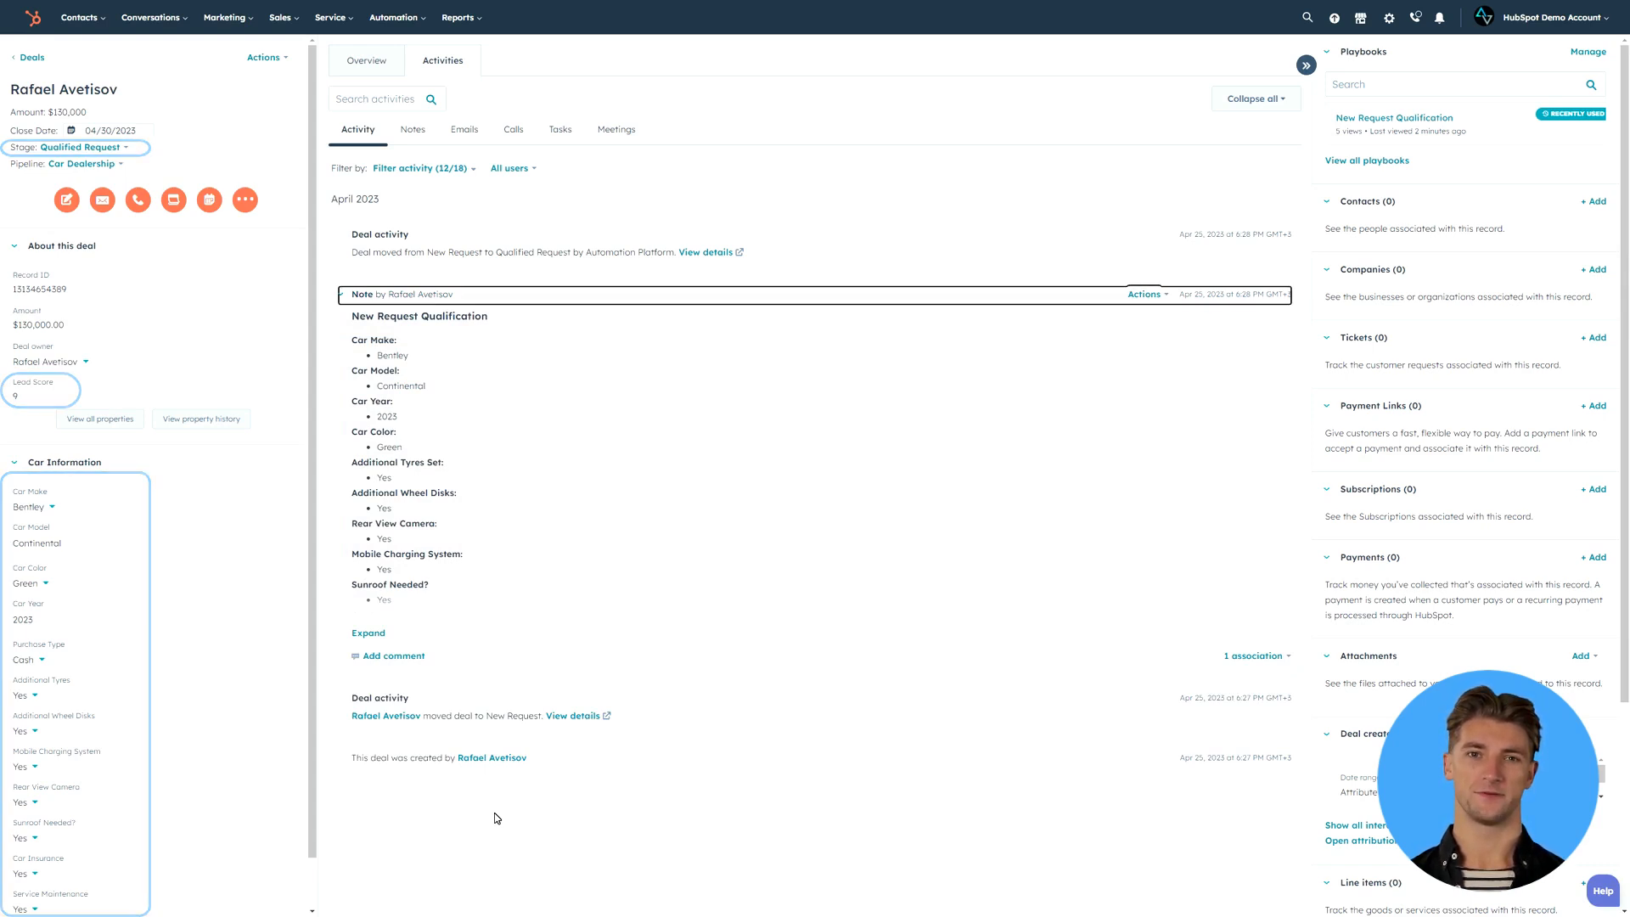
pyautogui.click(76, 703)
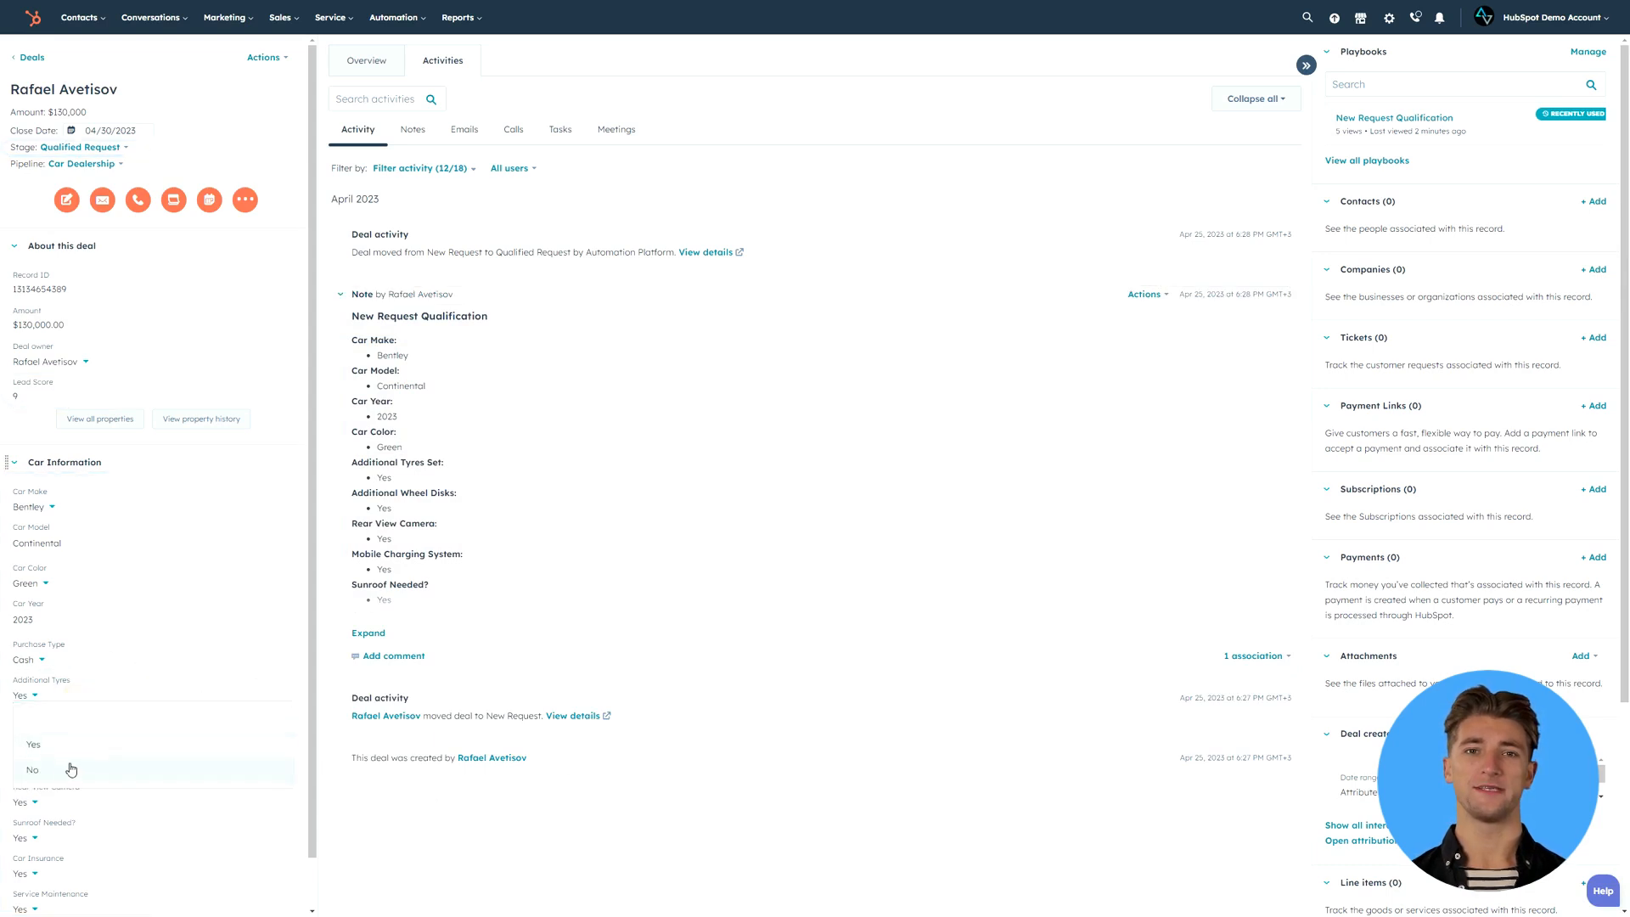
pyautogui.click(73, 774)
pyautogui.click(78, 732)
pyautogui.click(74, 810)
pyautogui.click(59, 896)
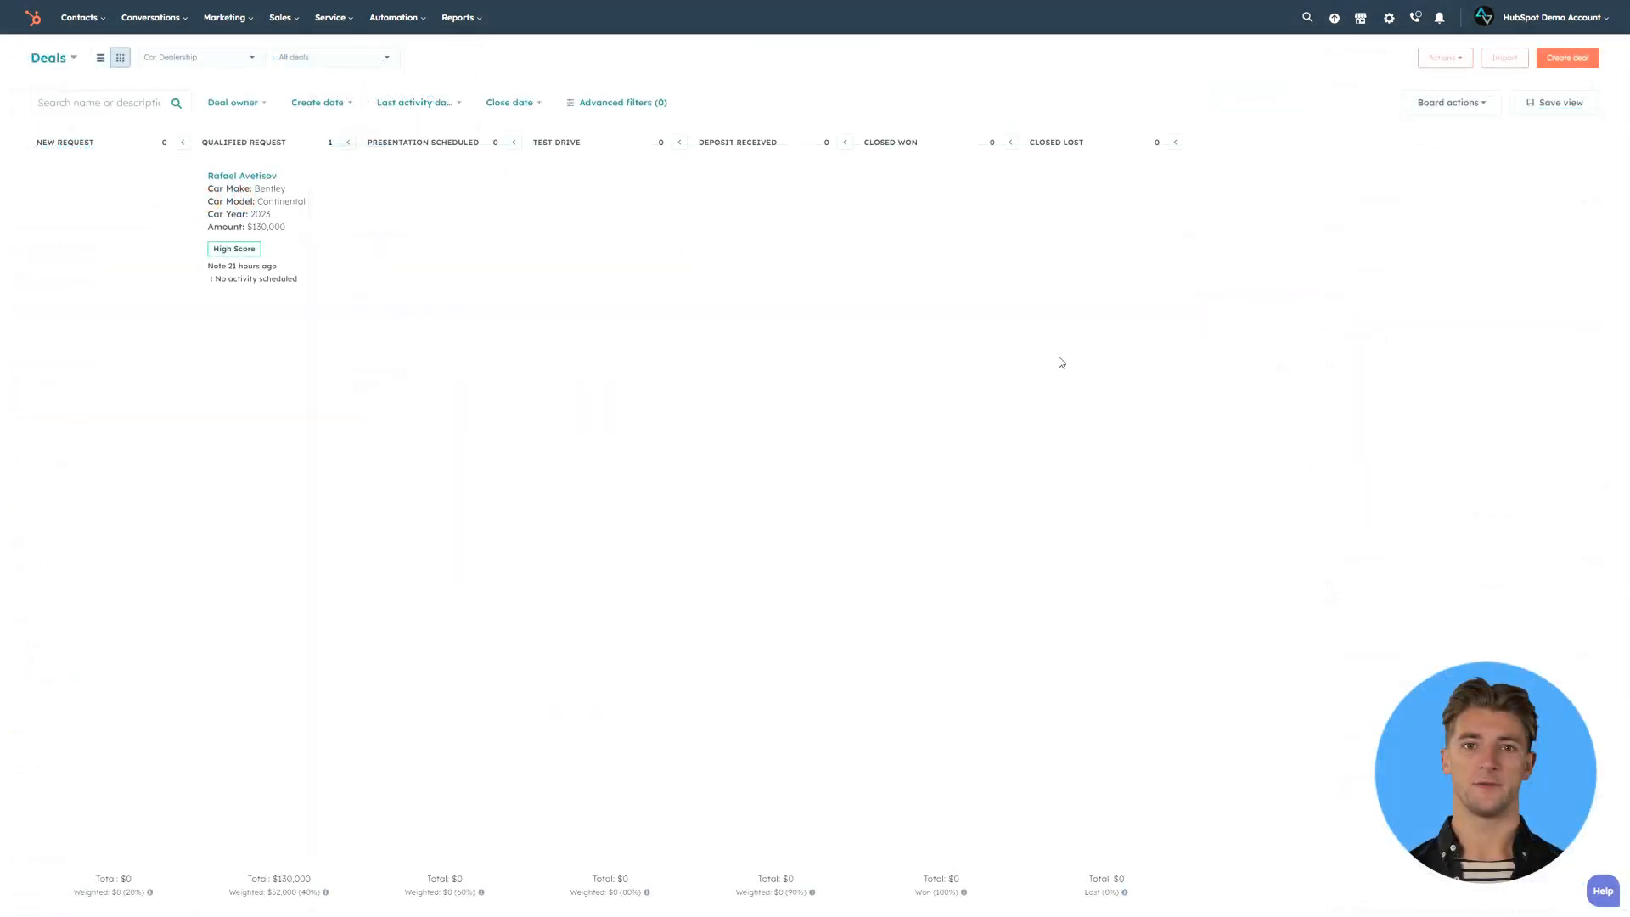
# - Create another Car Dealership deal at the New Request stage, named with the customer's full name followed by #2
pyautogui.click(1549, 58)
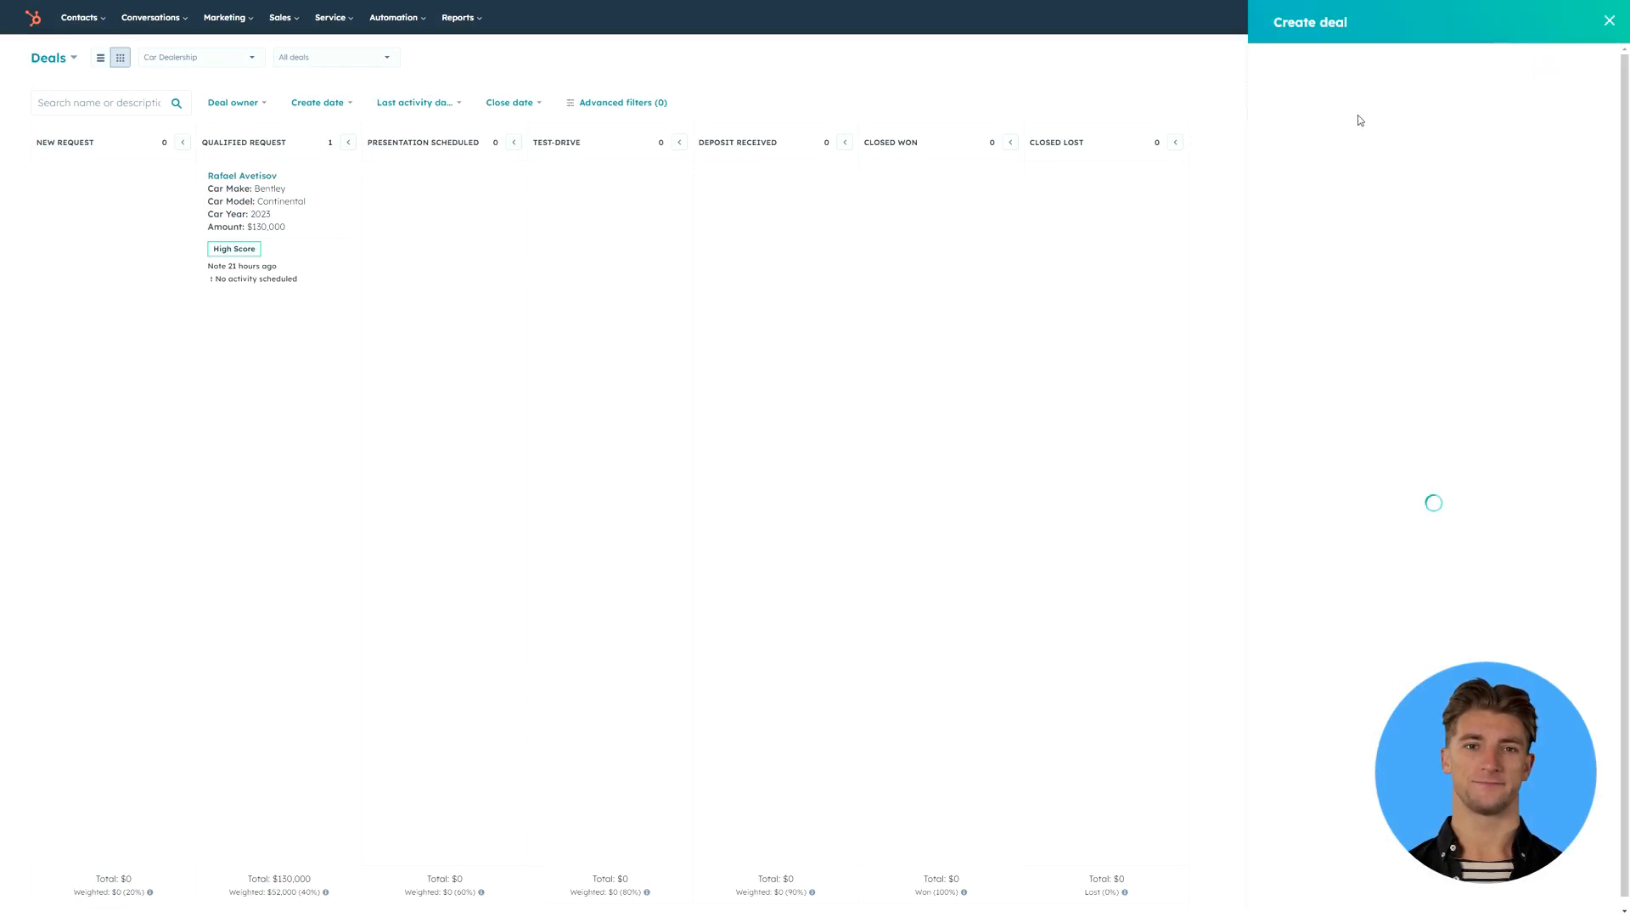
pyautogui.click(1334, 127)
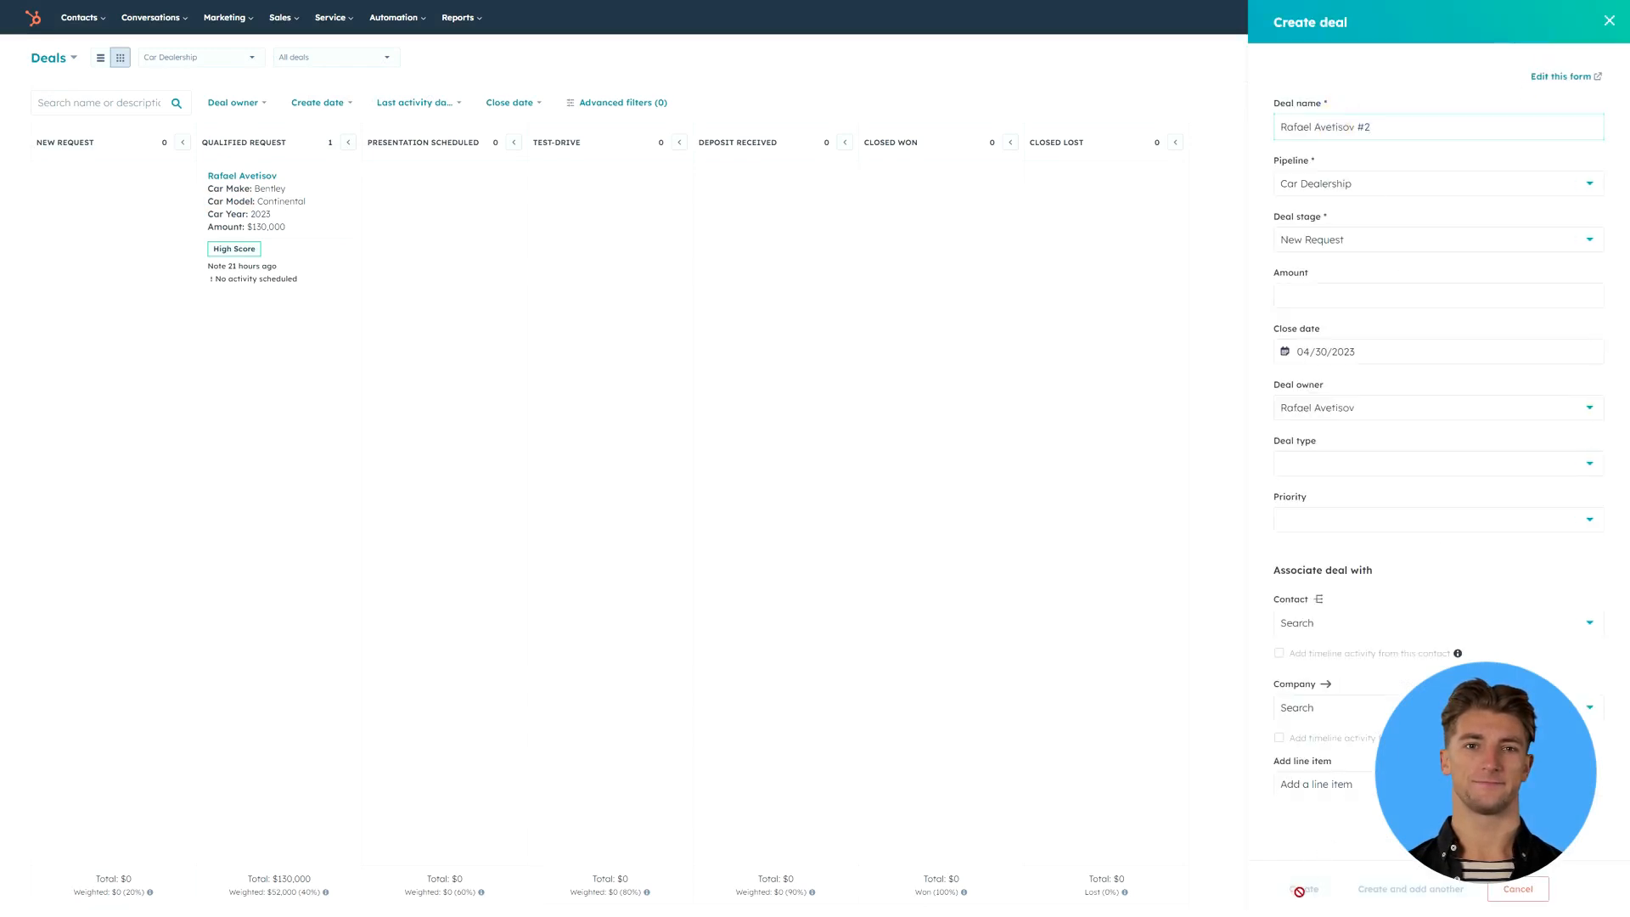
pyautogui.click(1313, 891)
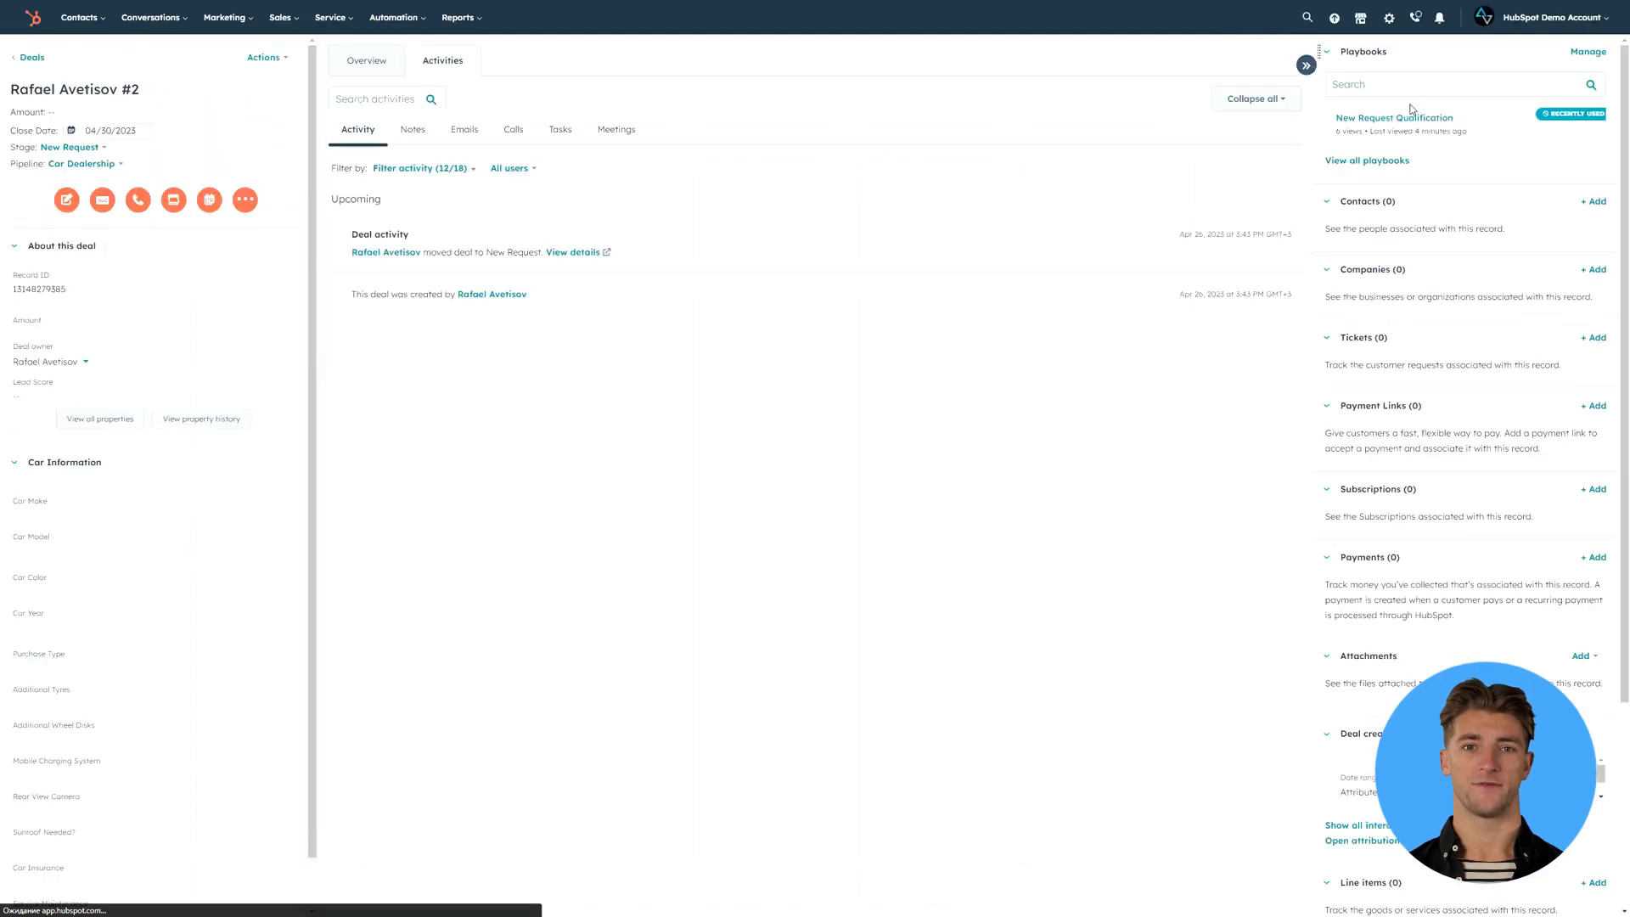
# - Open the New Request Qualification playbook enlarged; answer Lincoln, Navigator, 2006, Khaki, Yes for extras, No for insurance and maintenance, Financing and an amount of 35000
pyautogui.click(1399, 118)
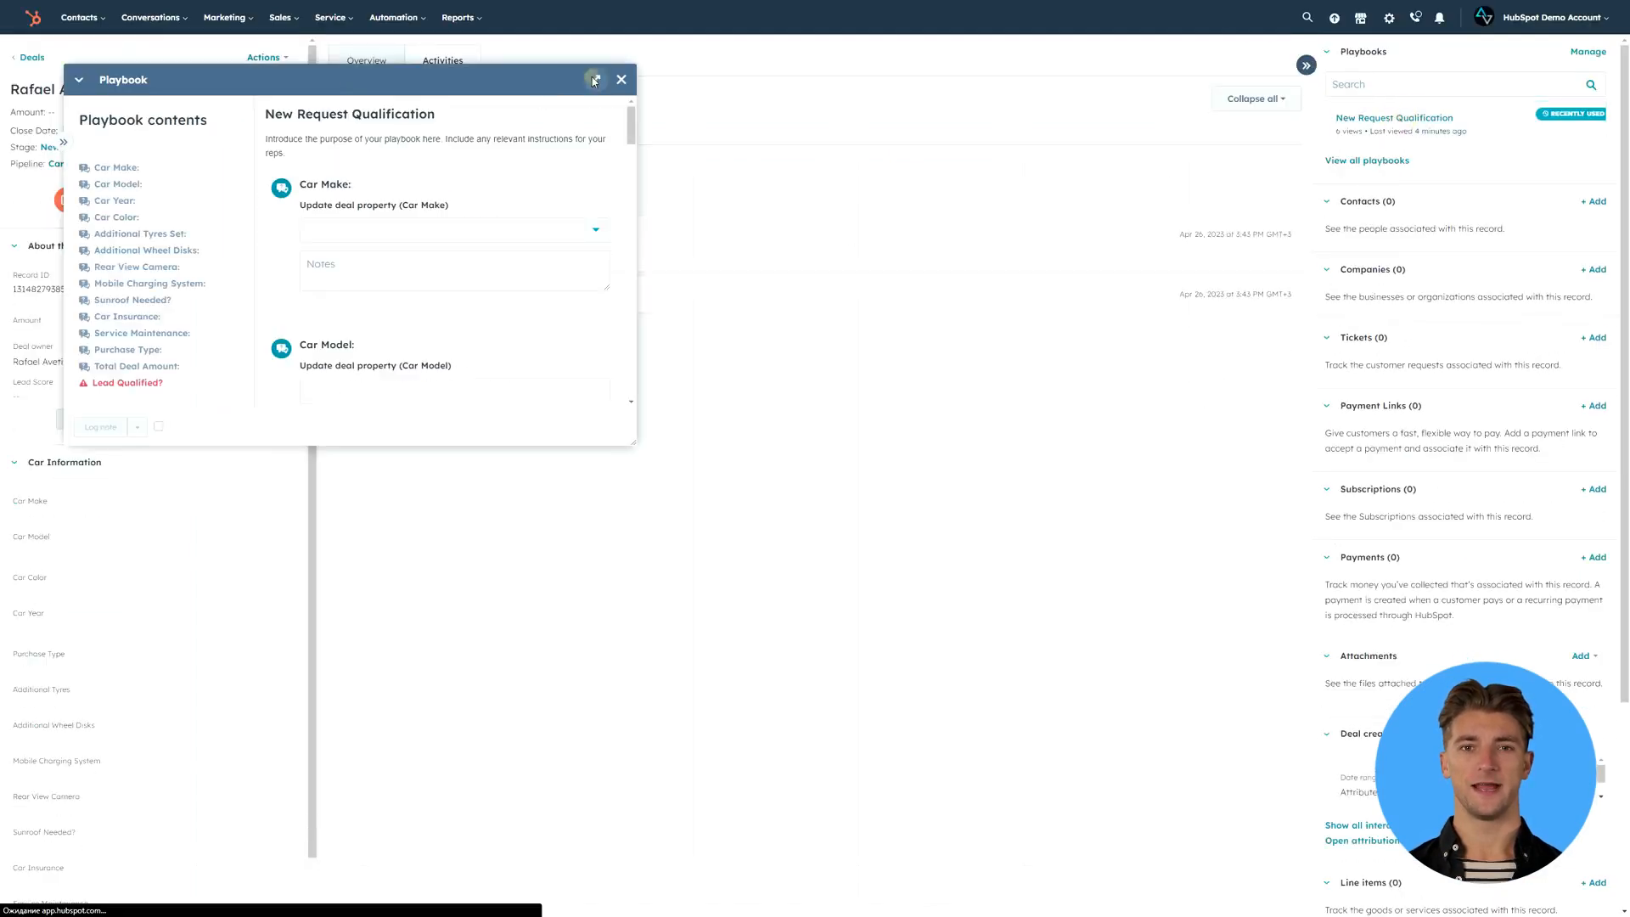
pyautogui.click(596, 79)
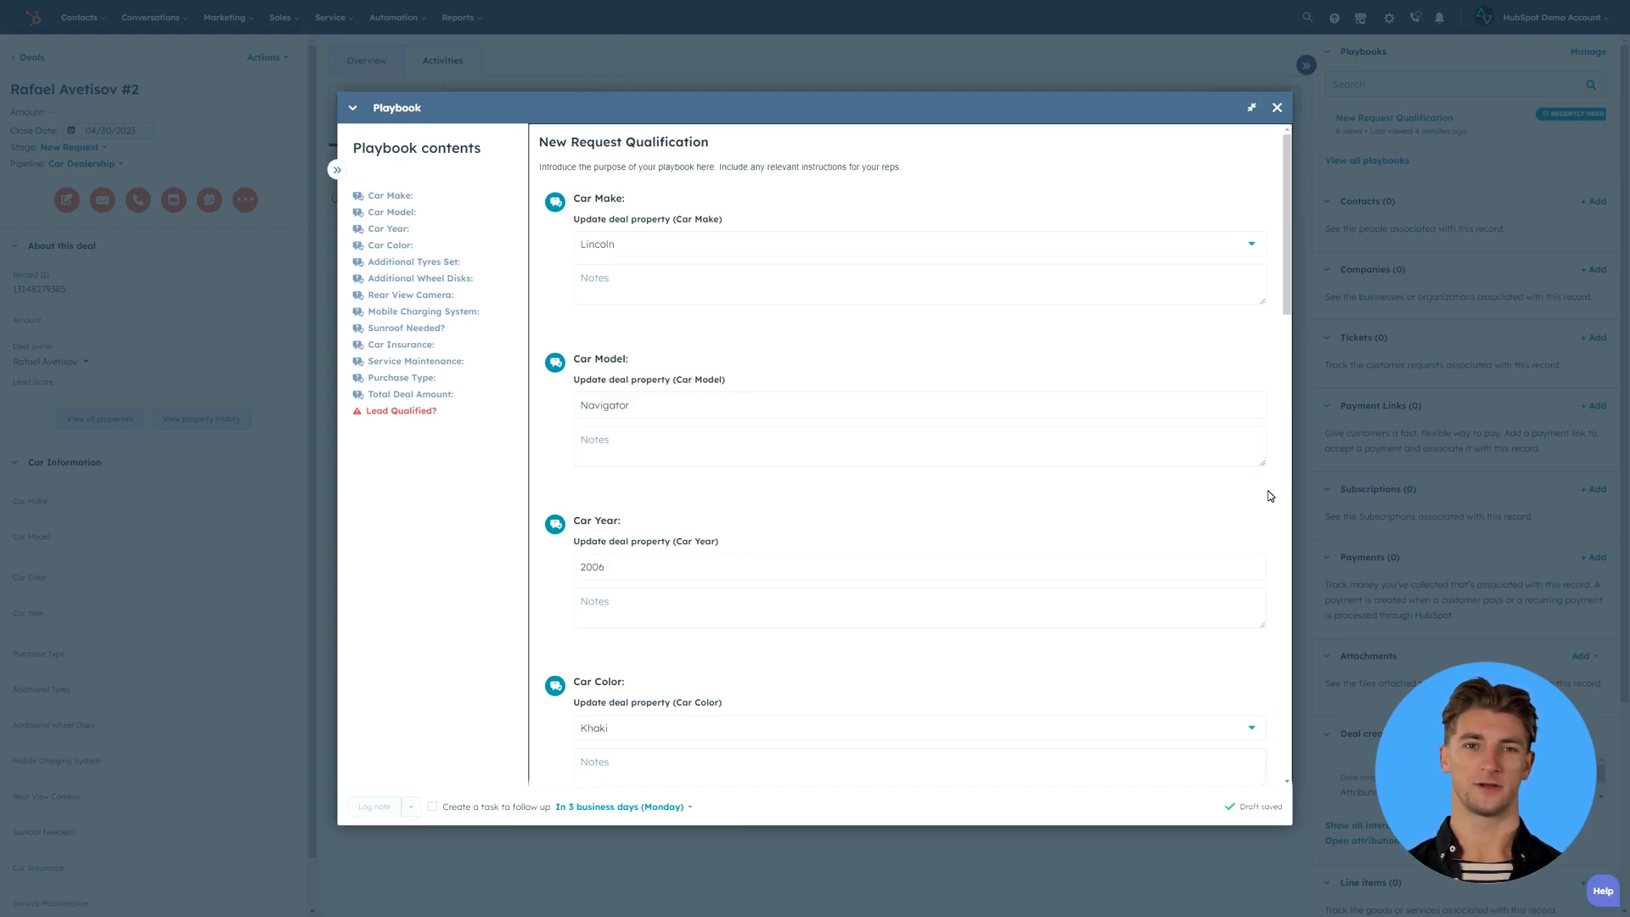
pyautogui.scroll(-9, 1270, 495)
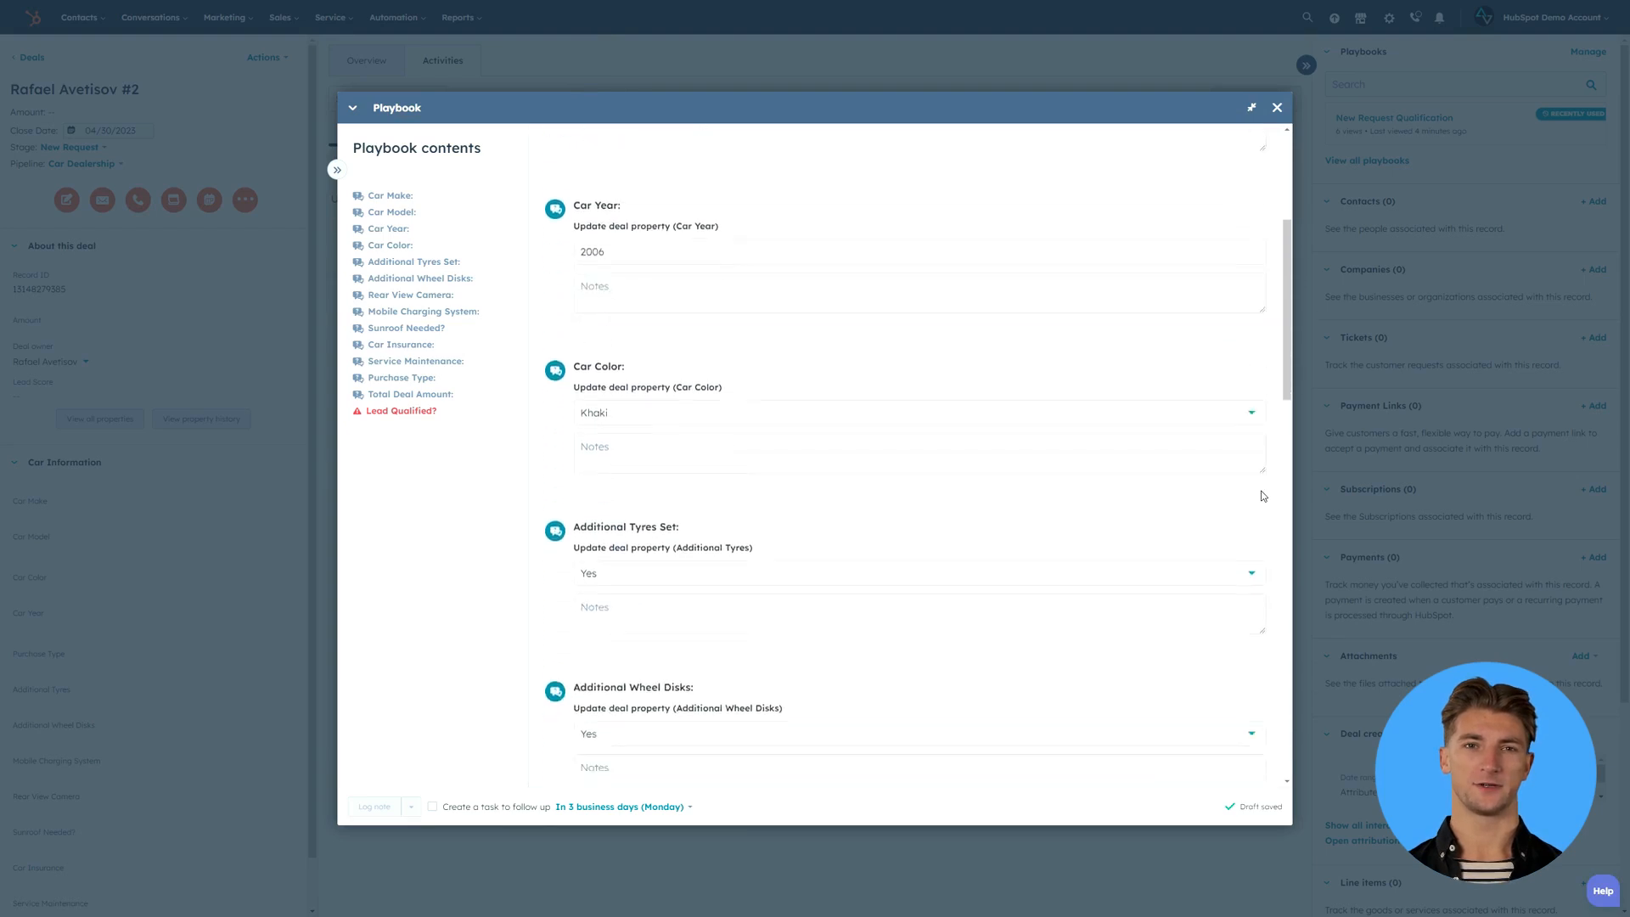
pyautogui.scroll(-6, 1263, 496)
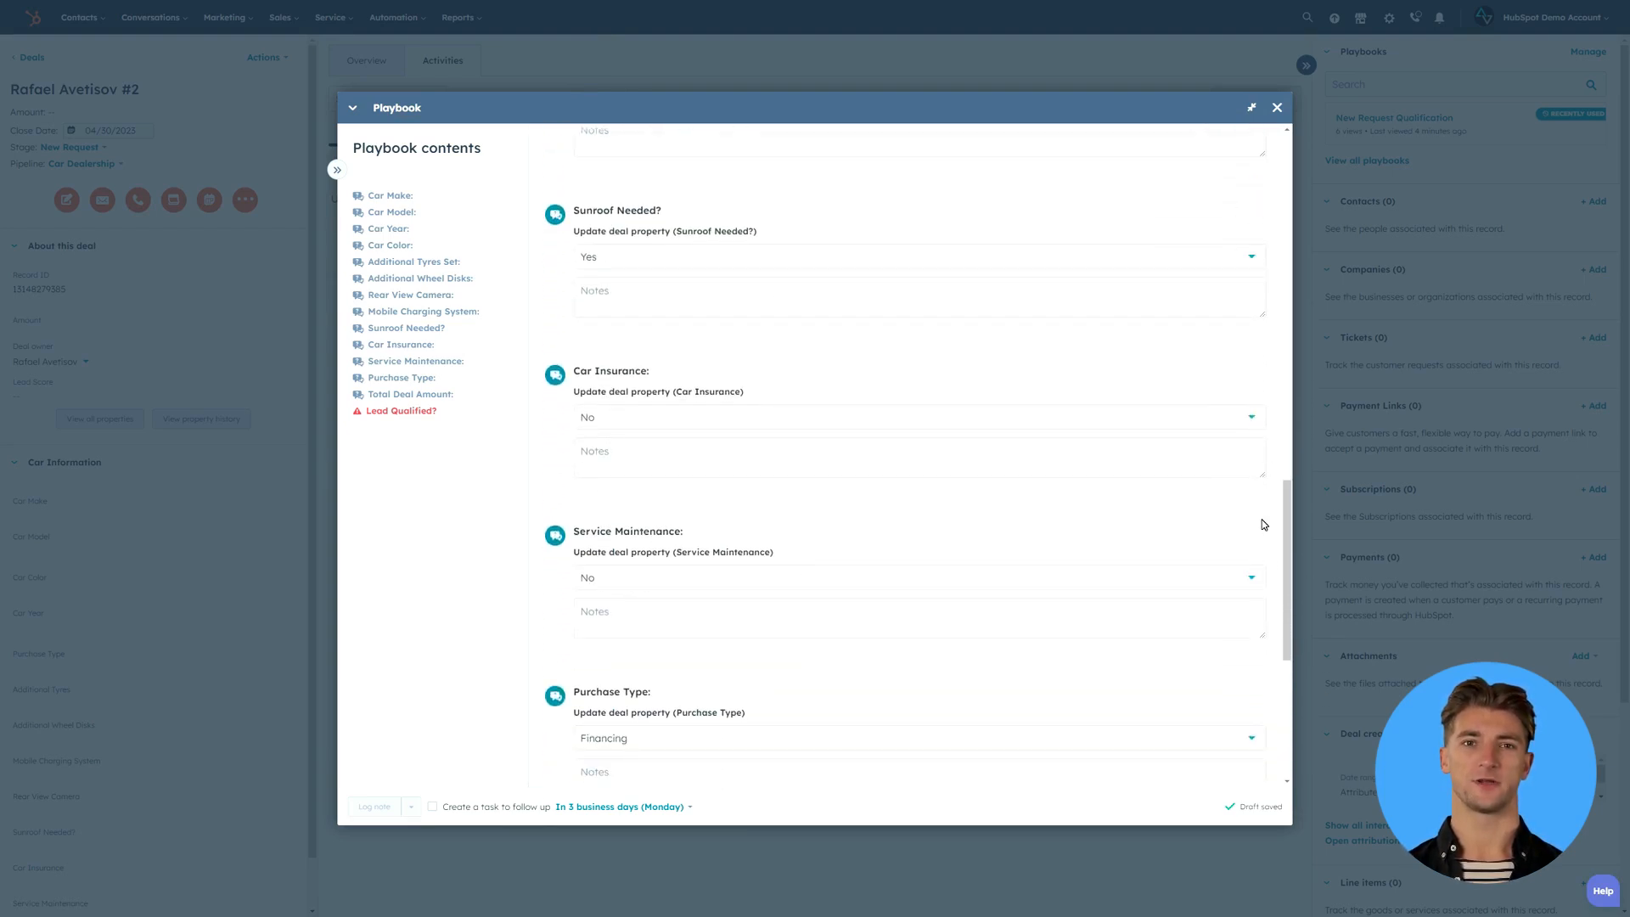
pyautogui.scroll(-4, 1264, 523)
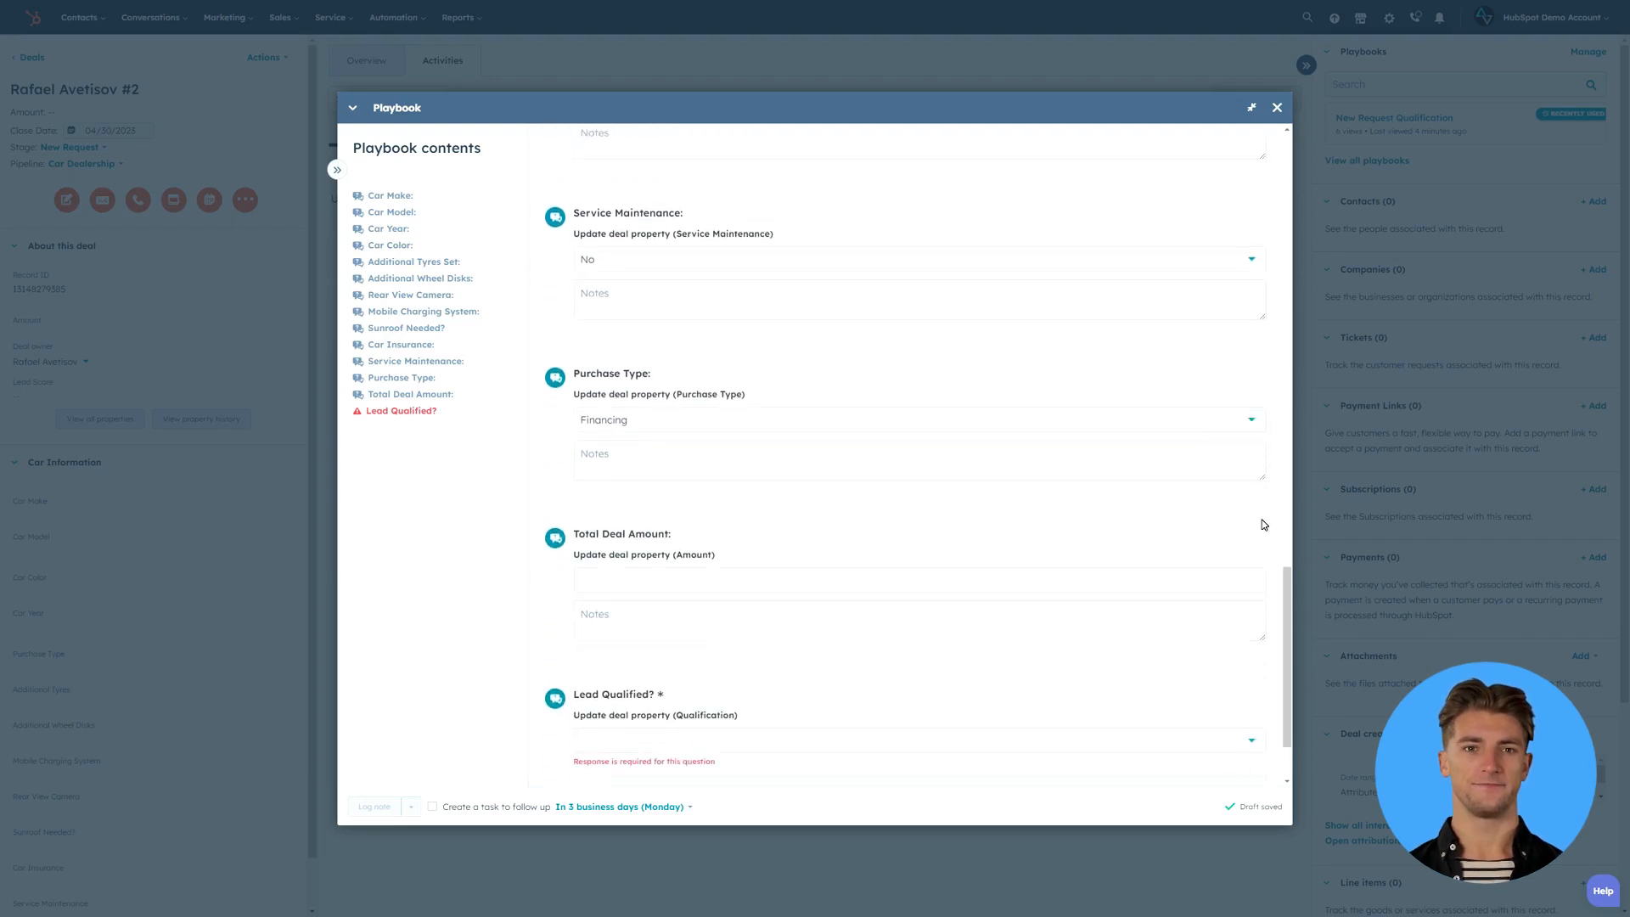
pyautogui.click(1081, 515)
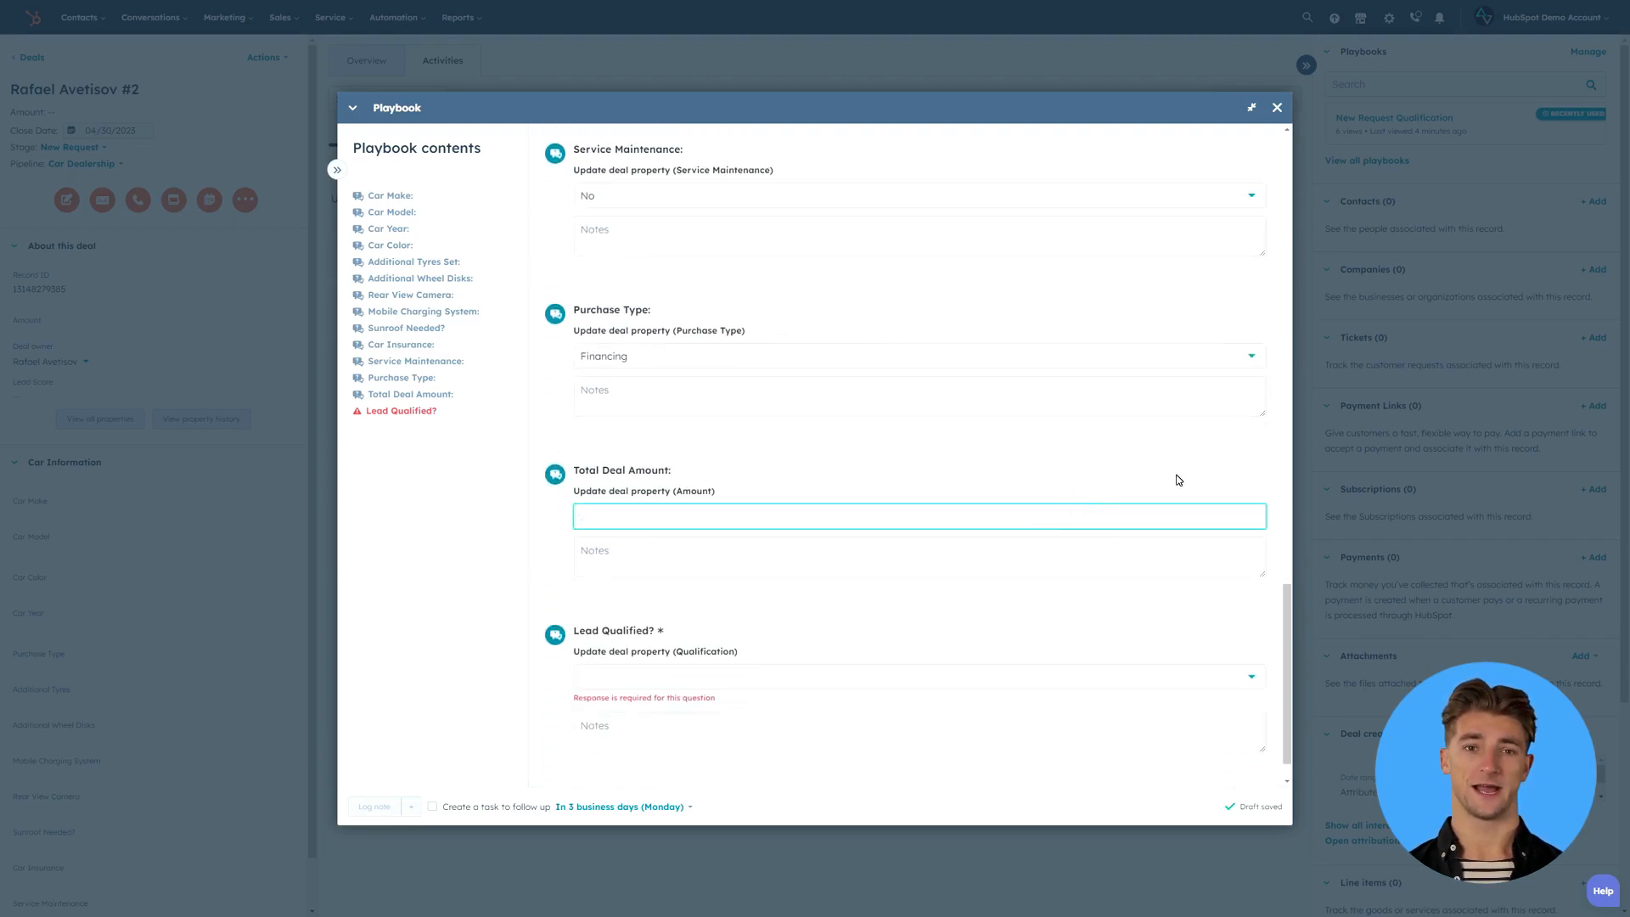
pyautogui.write('35000')
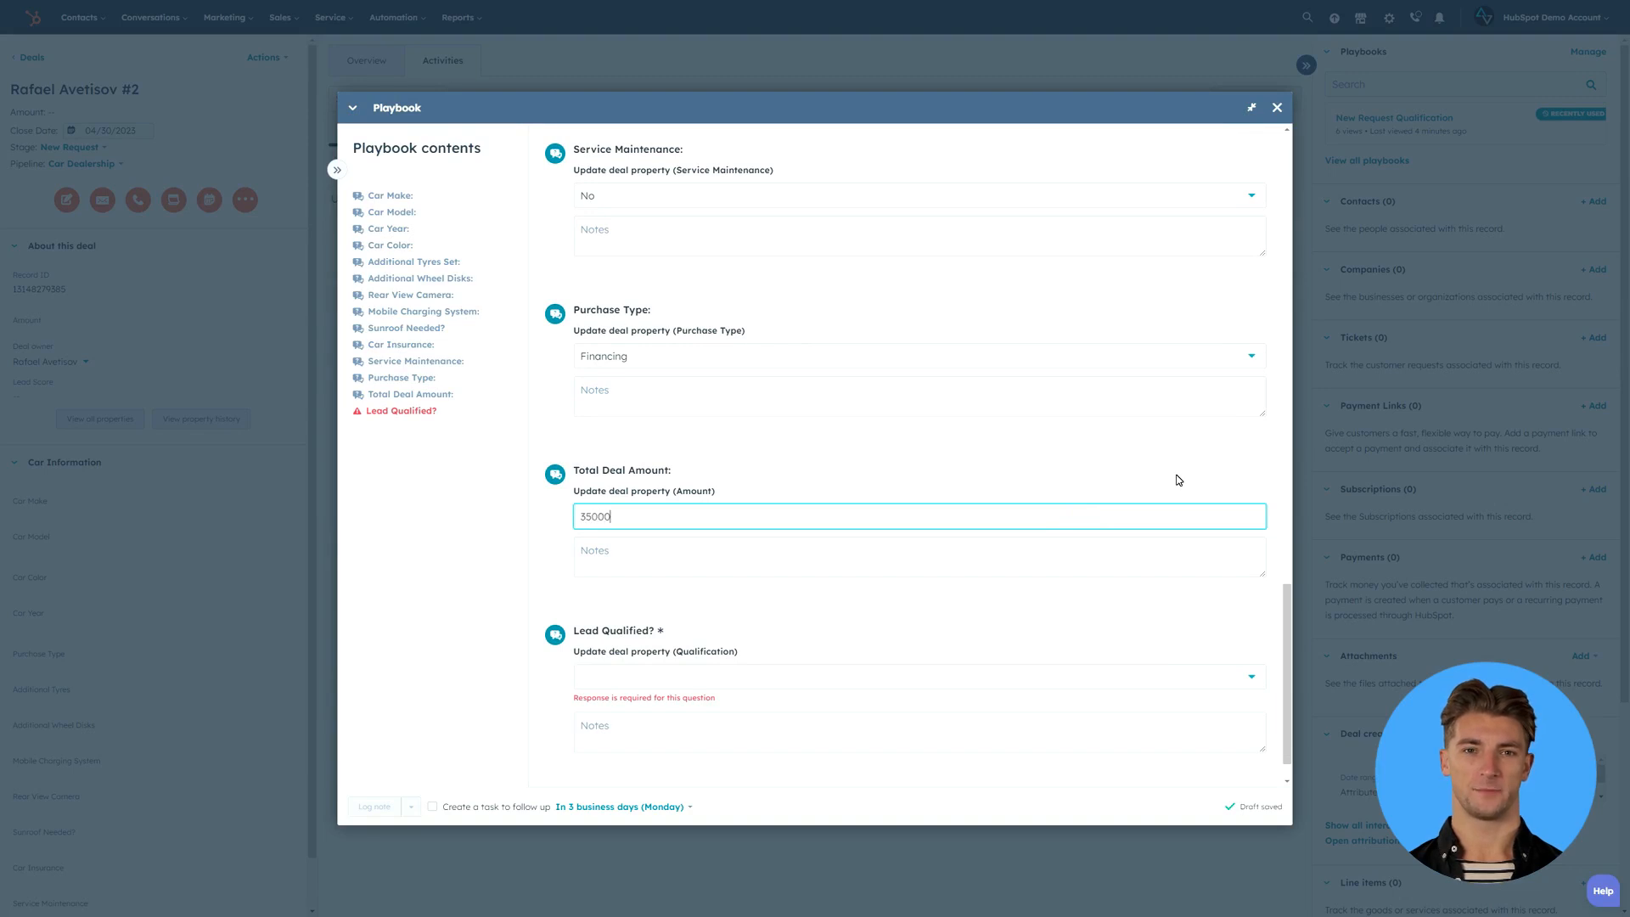
# - Log the playbook as a note on the deal with Lead Qualified? answered No, and expand that note in full
pyautogui.click(777, 680)
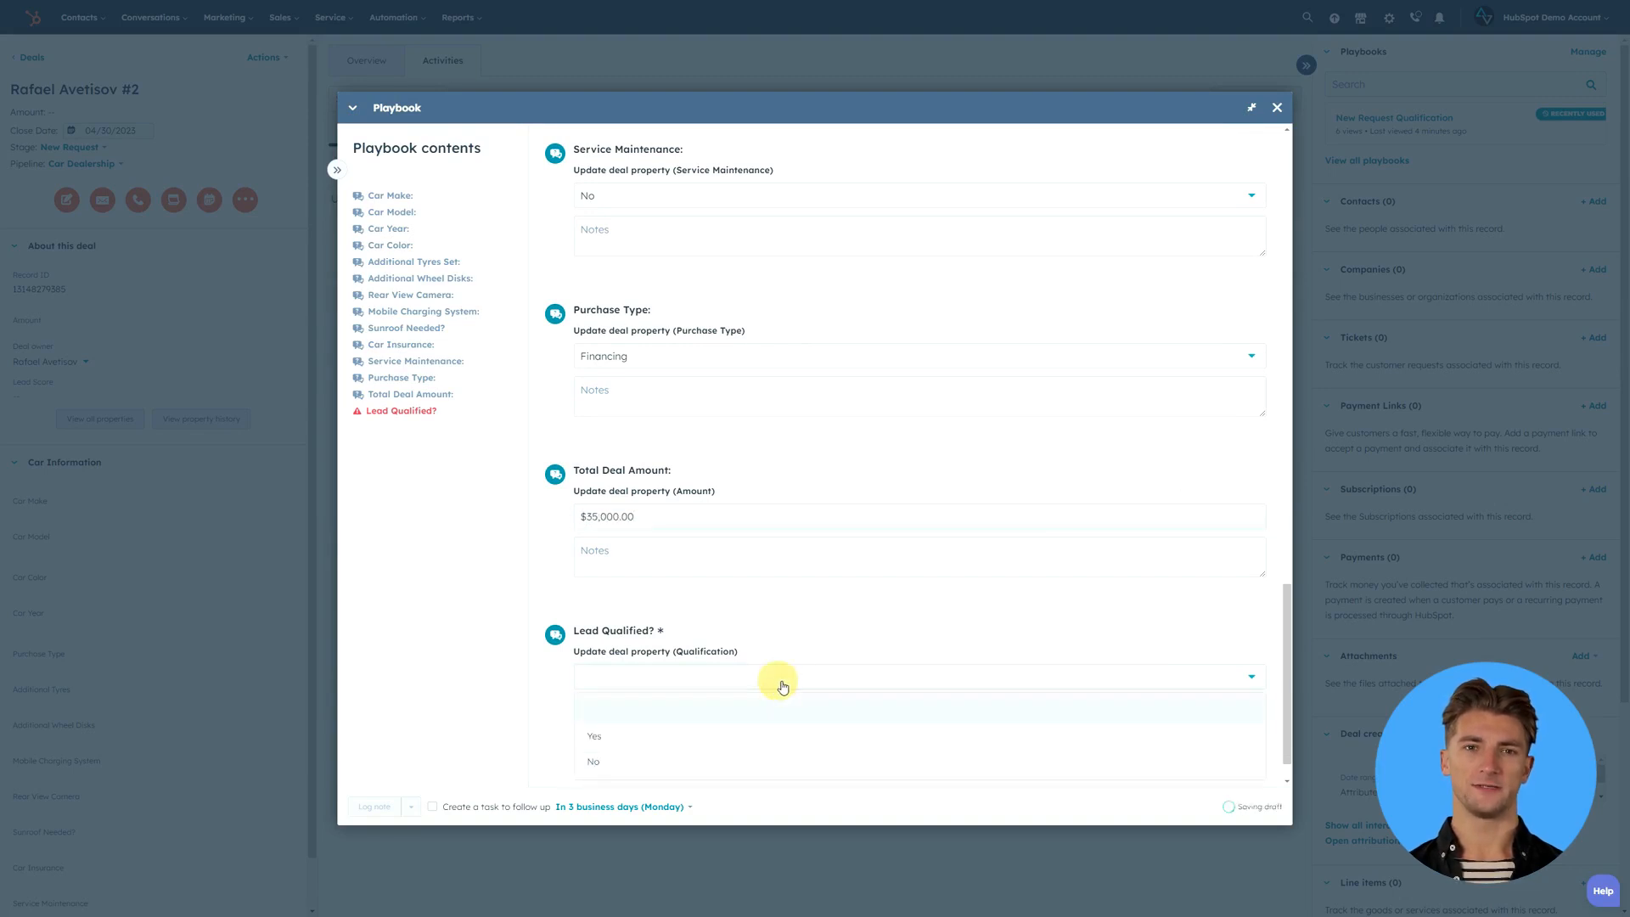
pyautogui.click(636, 763)
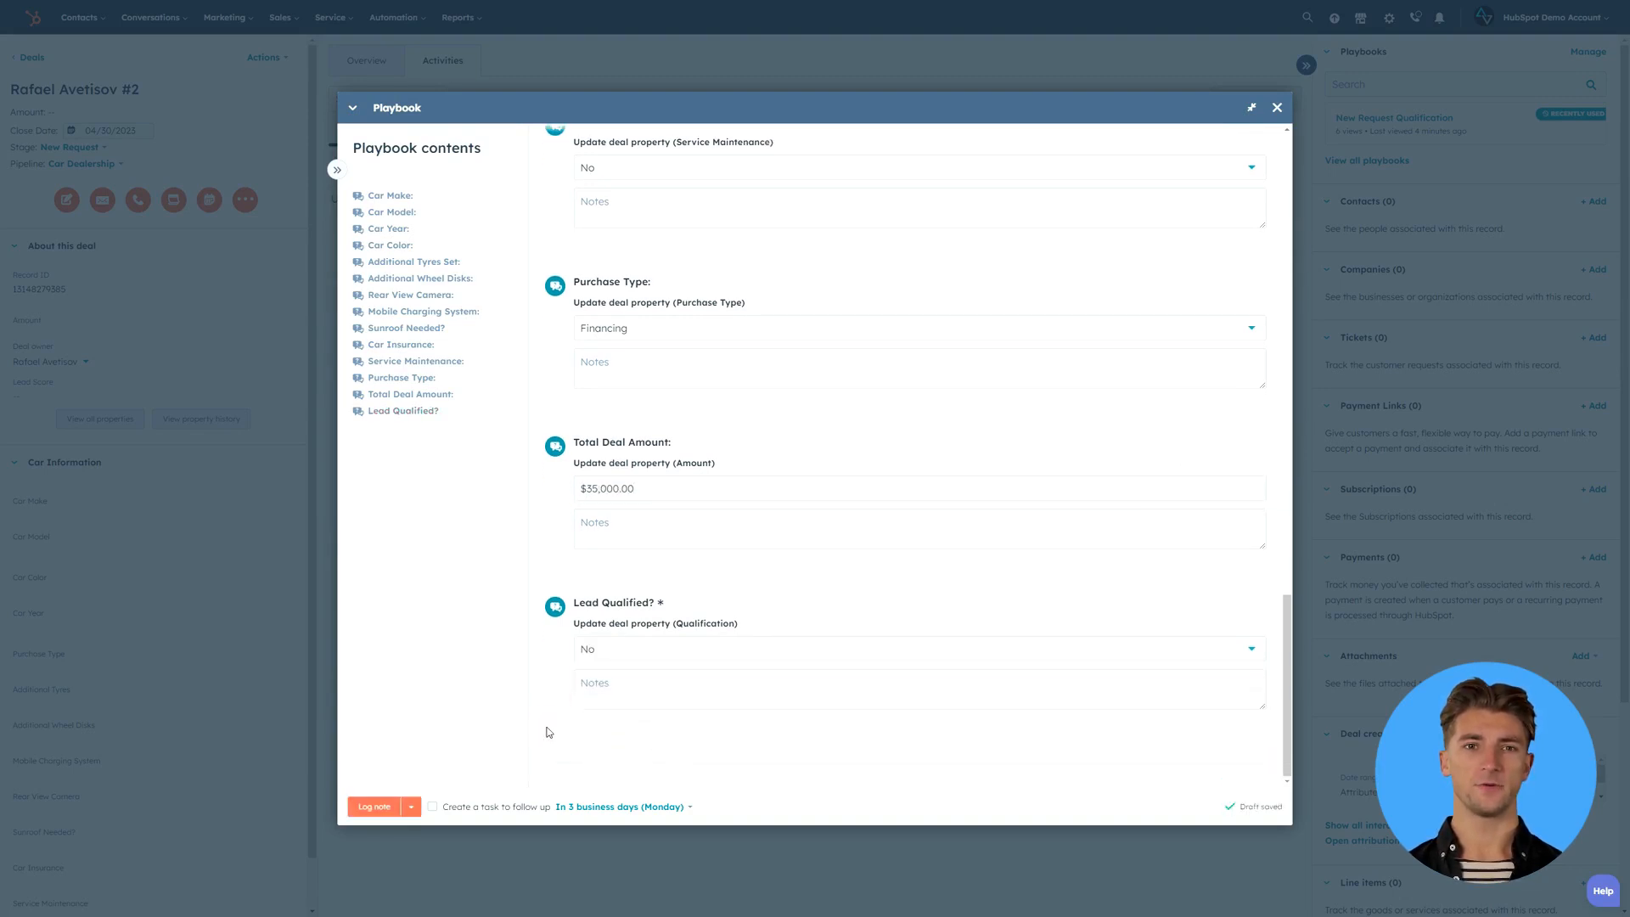
pyautogui.click(371, 806)
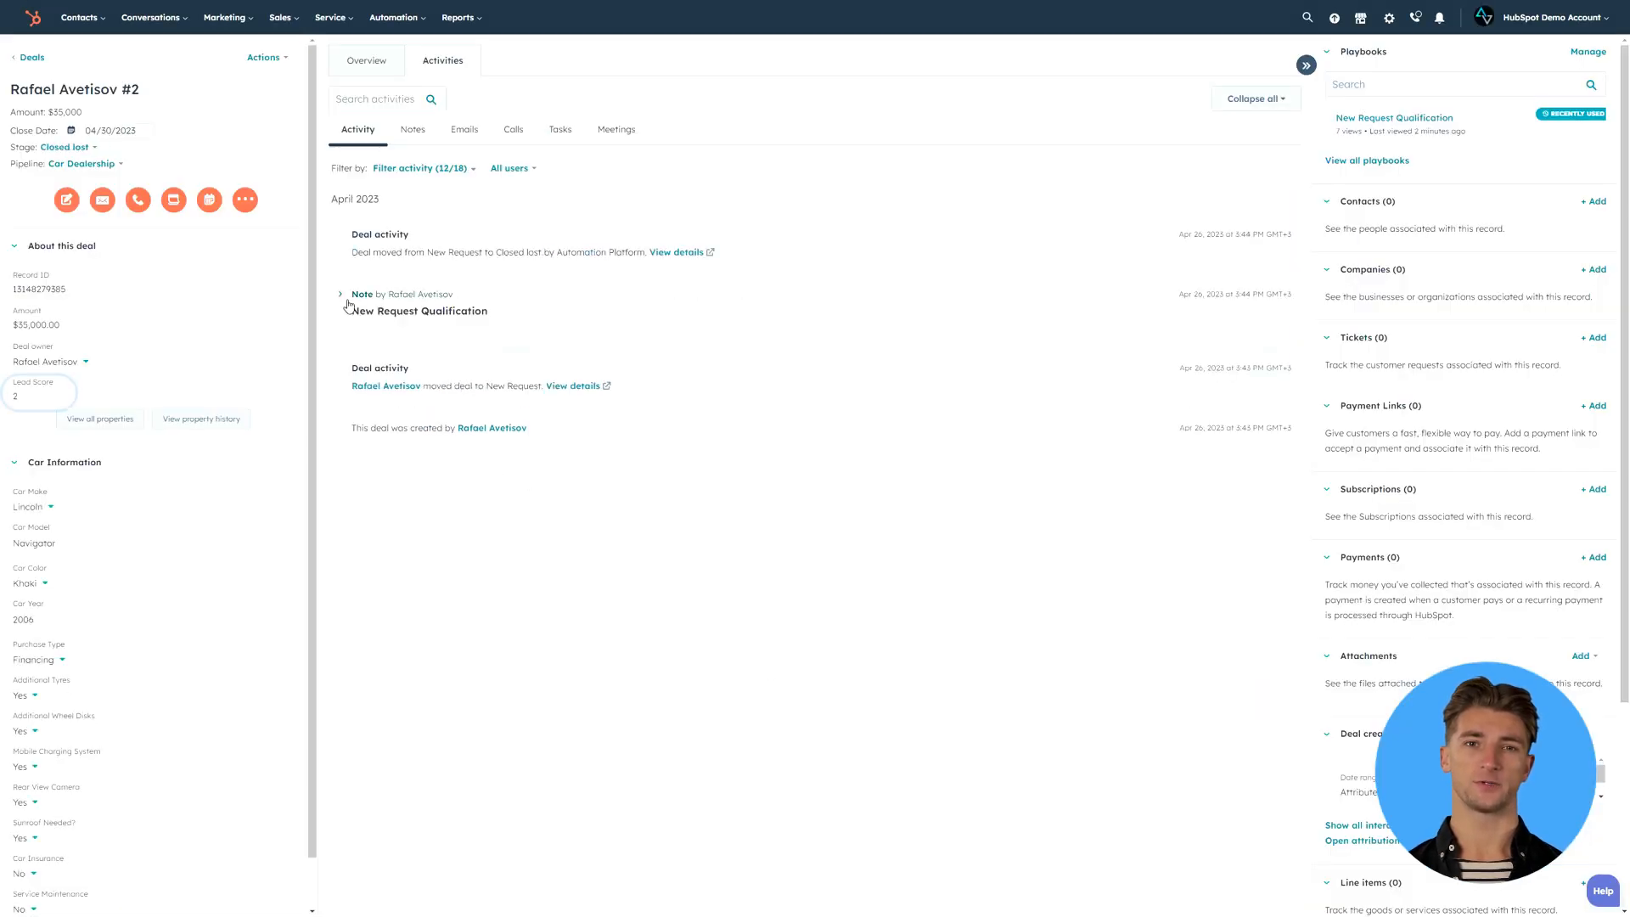
pyautogui.click(342, 297)
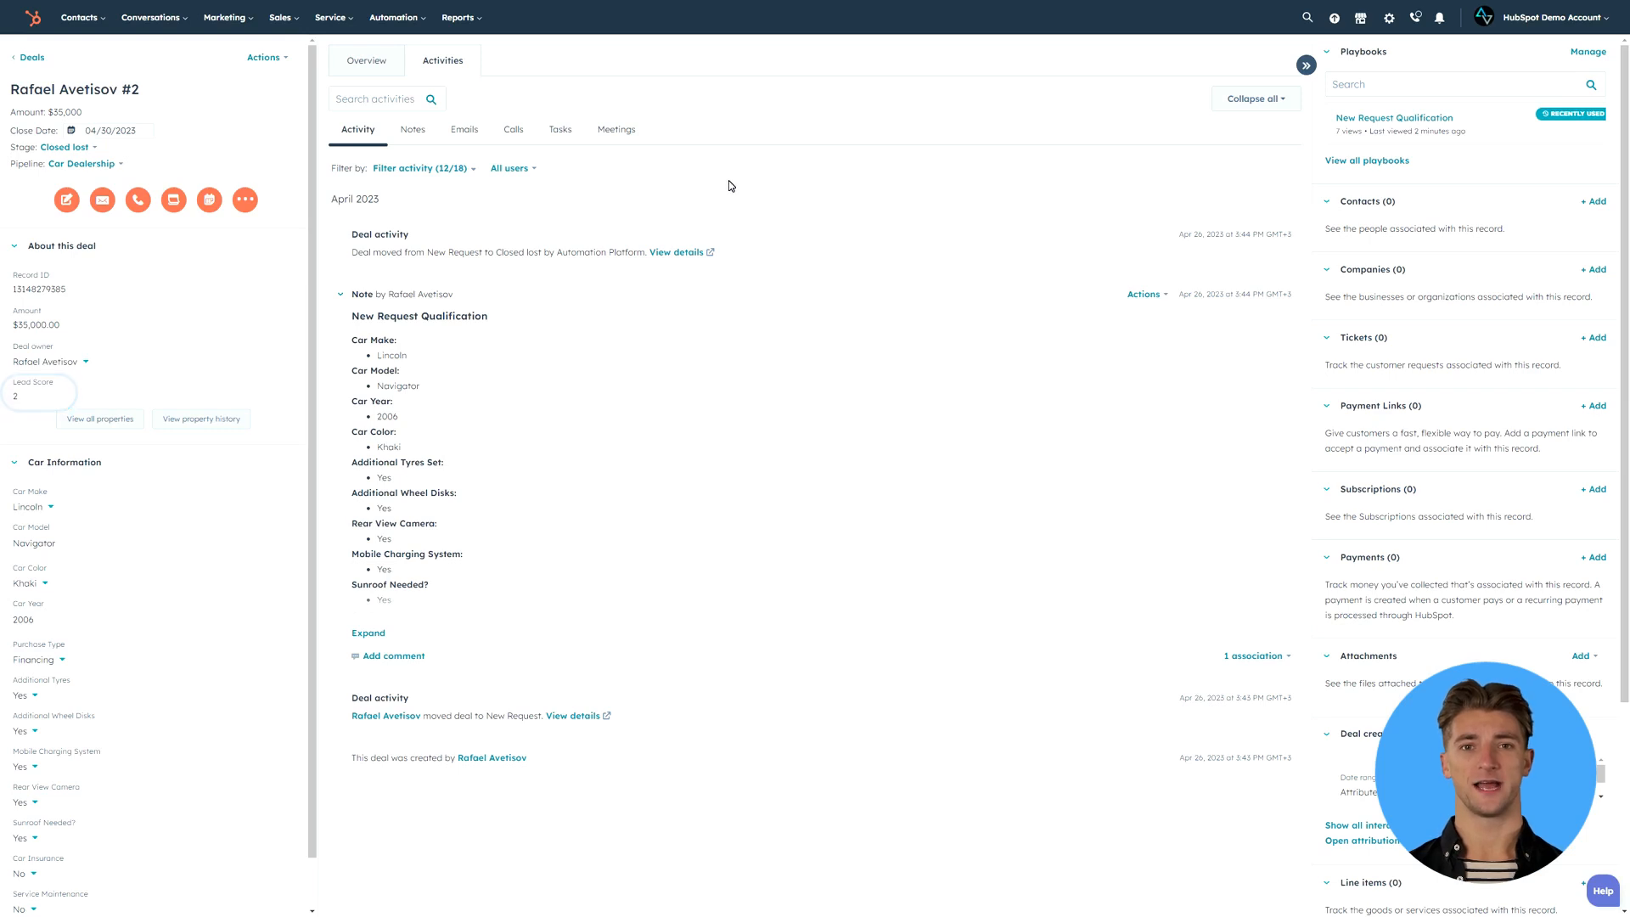
pyautogui.click(368, 633)
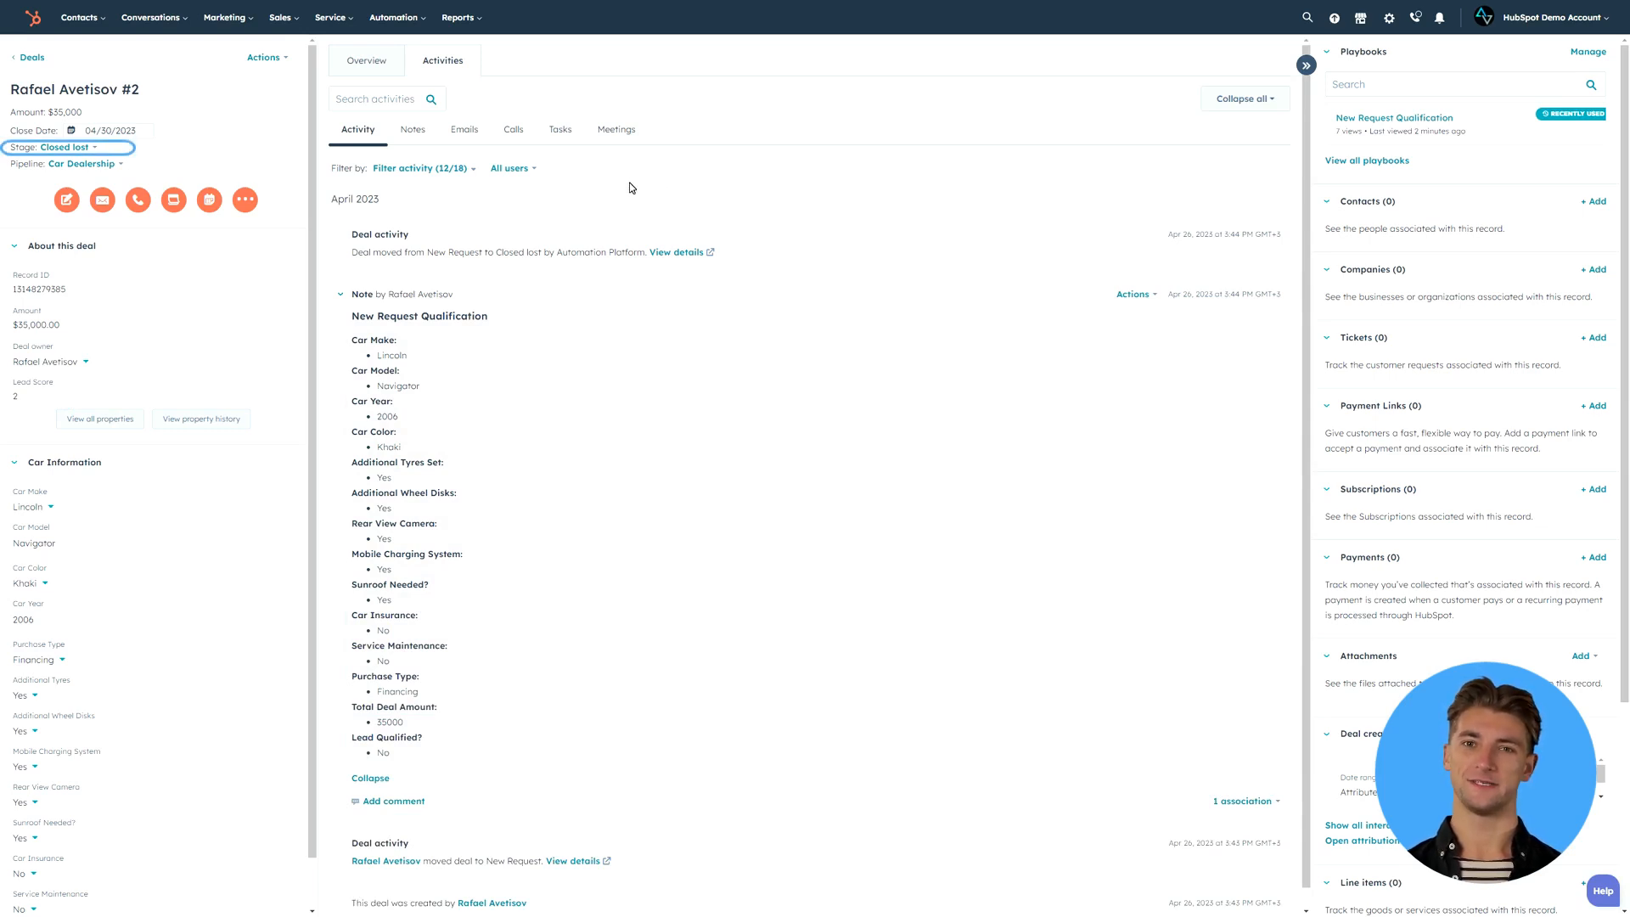
# - Open the Qualification Completed -> Deal Stage Movement workflow to examine its enrollment trigger, branches and deal stage actions
pyautogui.moveTo(394, 17)
pyautogui.click(416, 79)
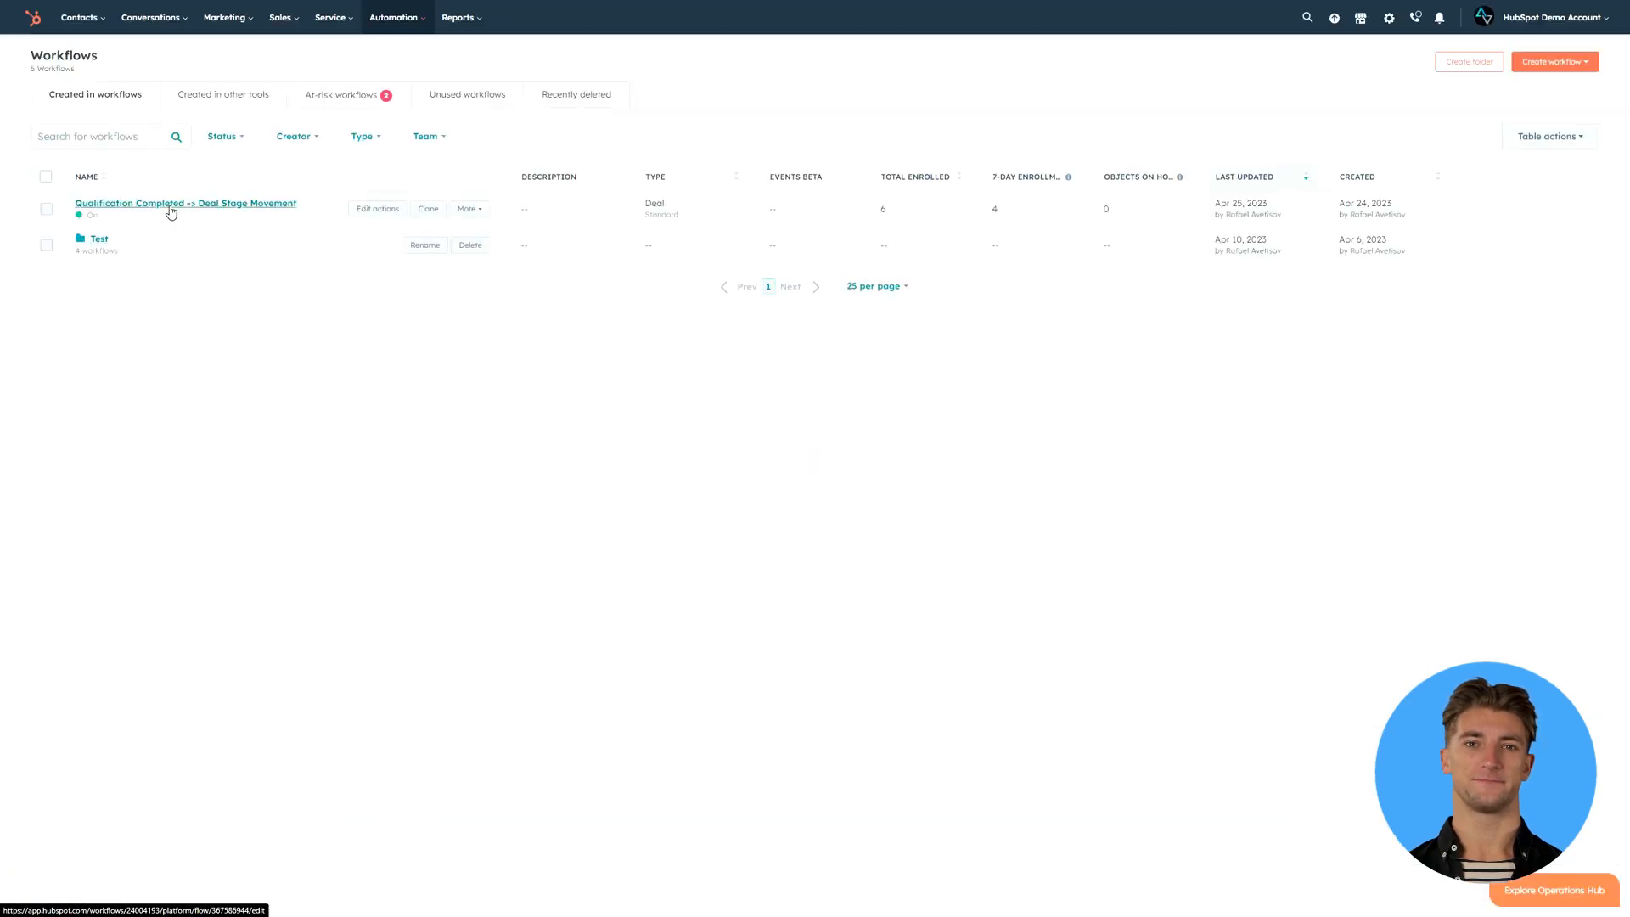
pyautogui.click(179, 208)
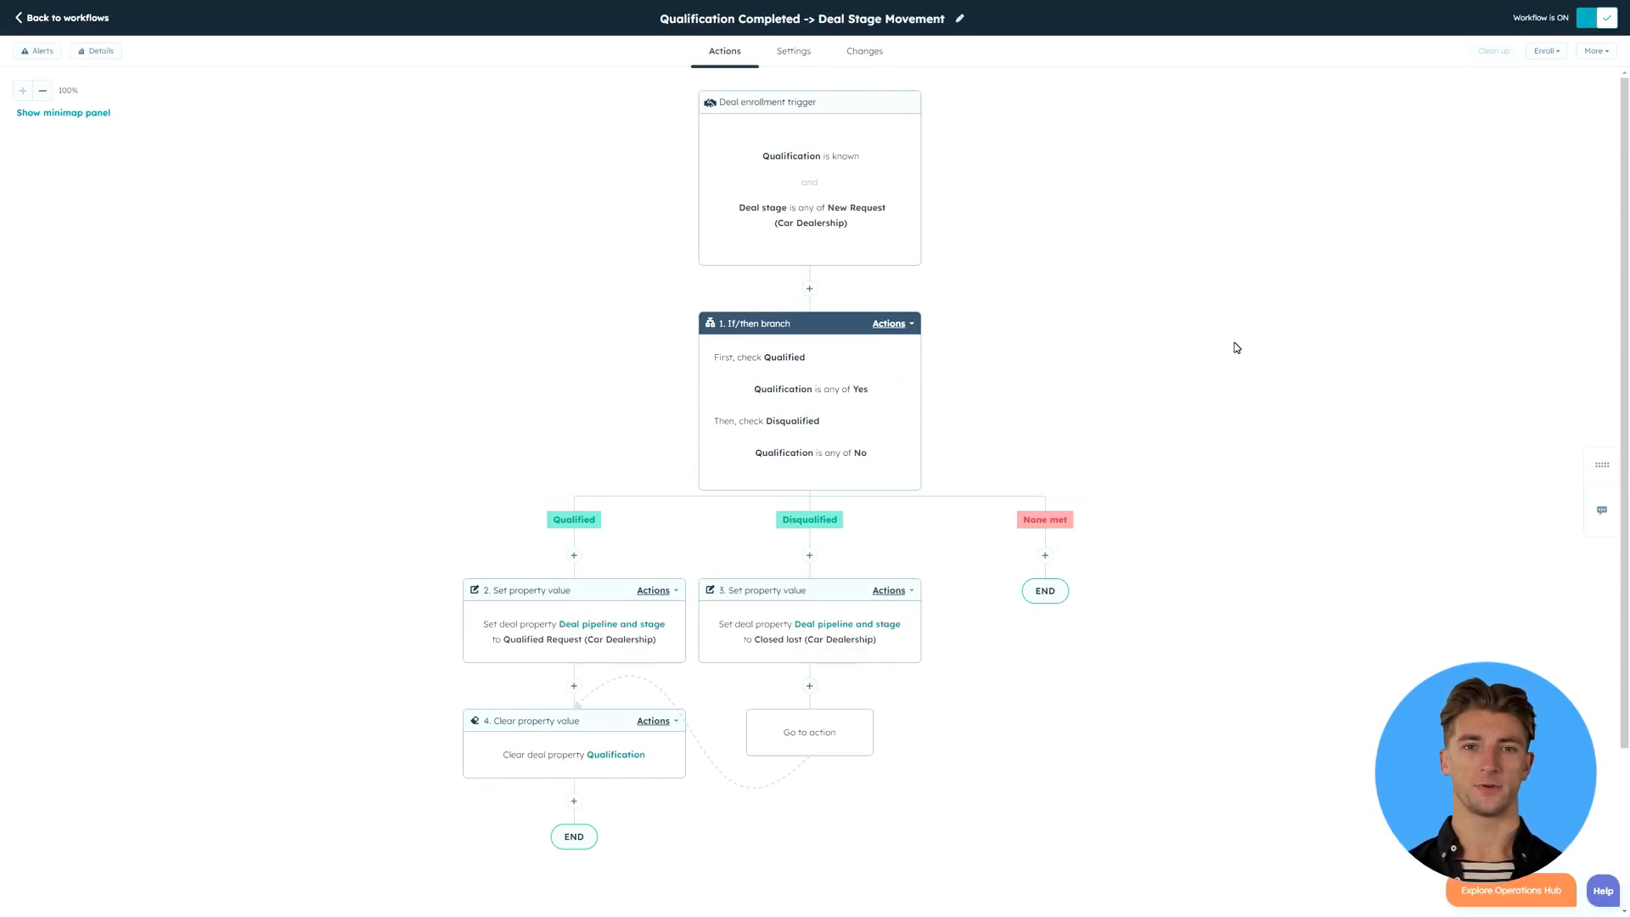
# - Leave the workflow editor and go to the Sales deals
pyautogui.click(83, 18)
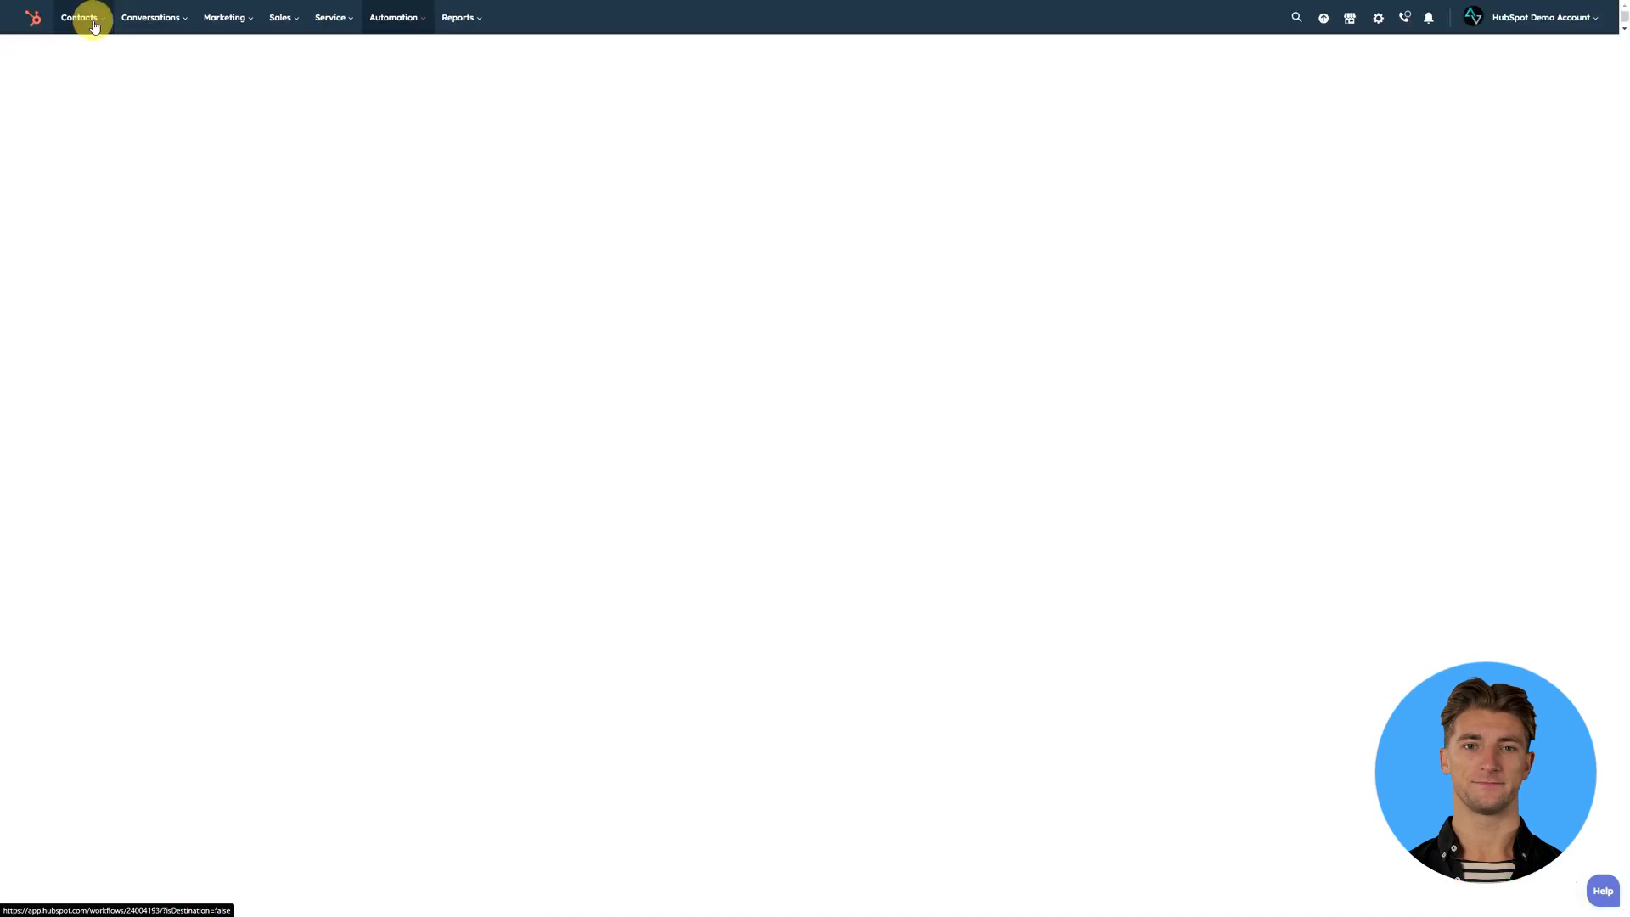
pyautogui.click(292, 19)
pyautogui.click(298, 57)
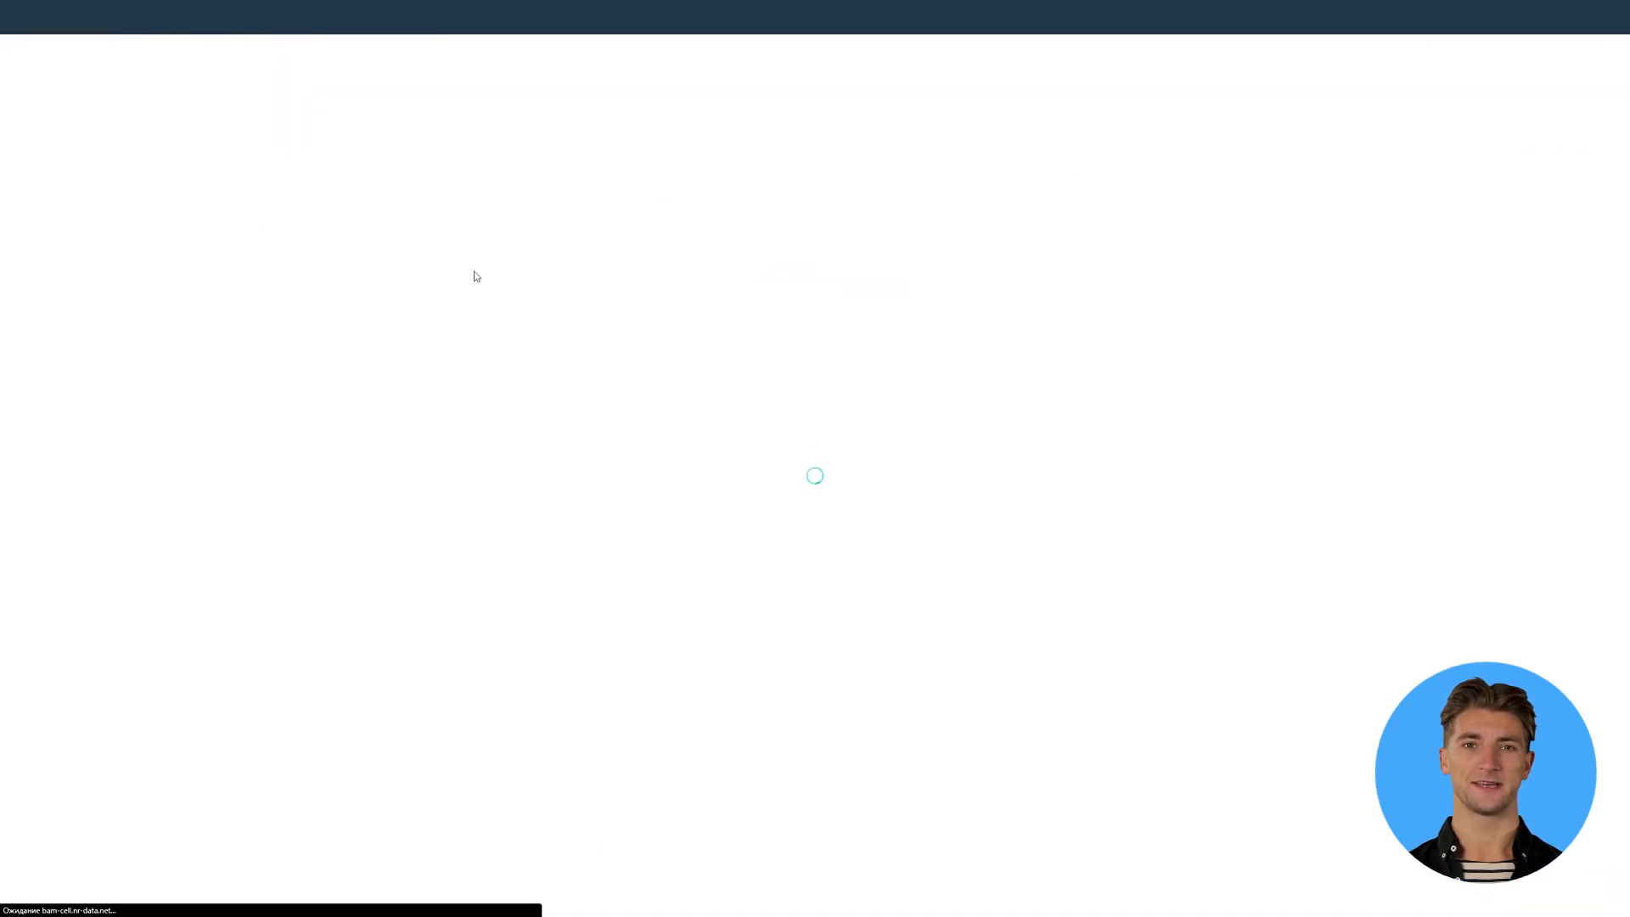